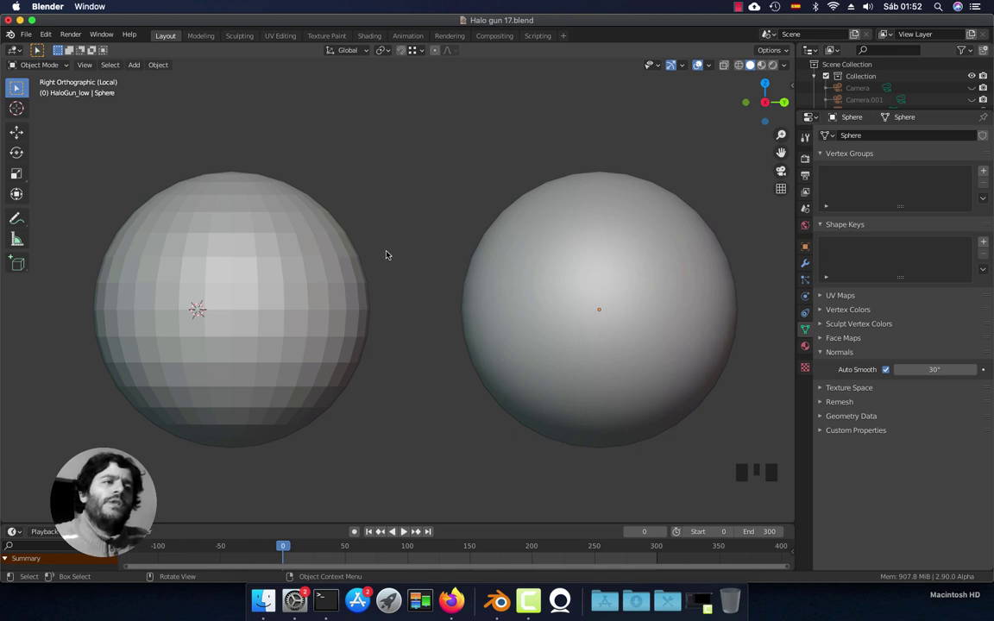
Compare the flat-shaded sphere with the smooth-shaded one, including the smooth sphere's mesh edges.
click(329, 241)
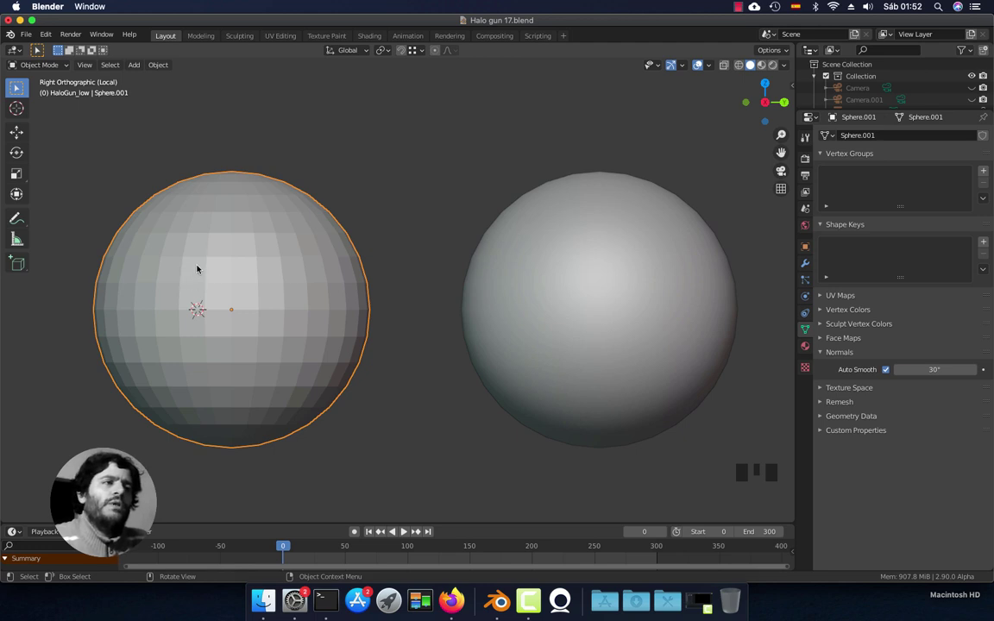
click(494, 310)
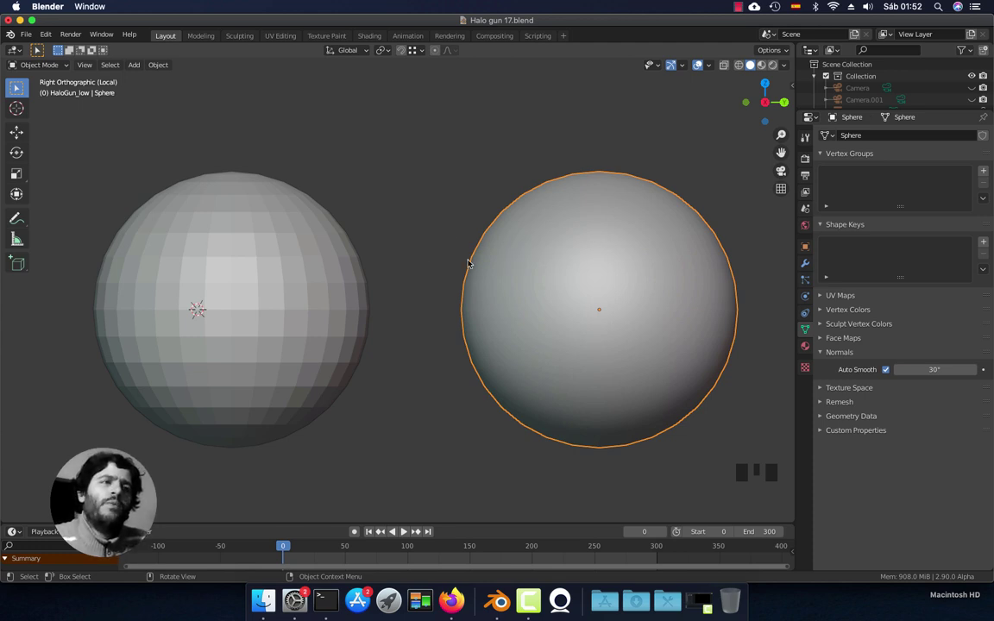
click(319, 314)
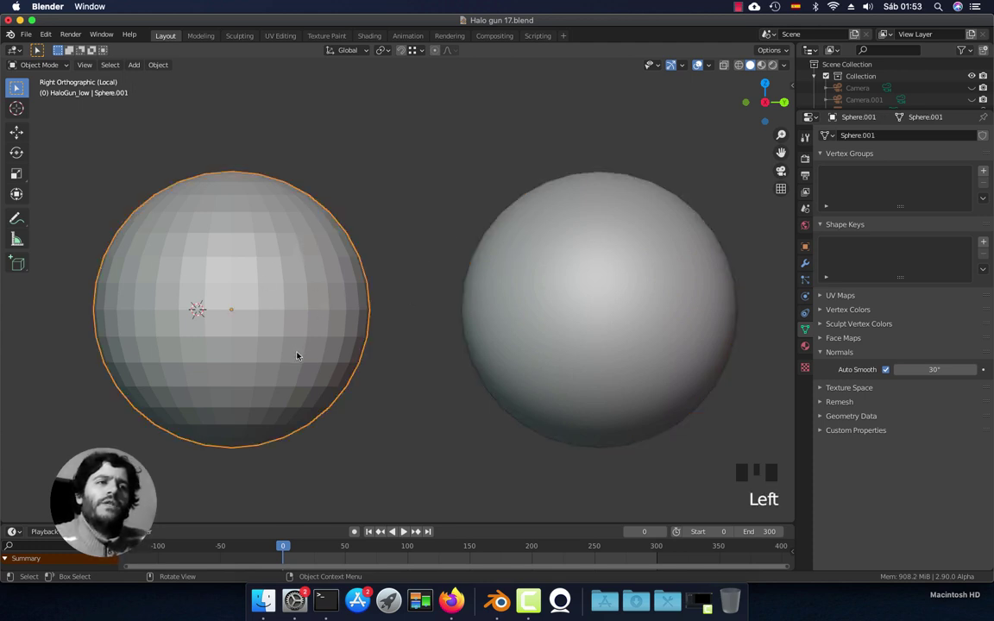
click(513, 297)
key(Tab)
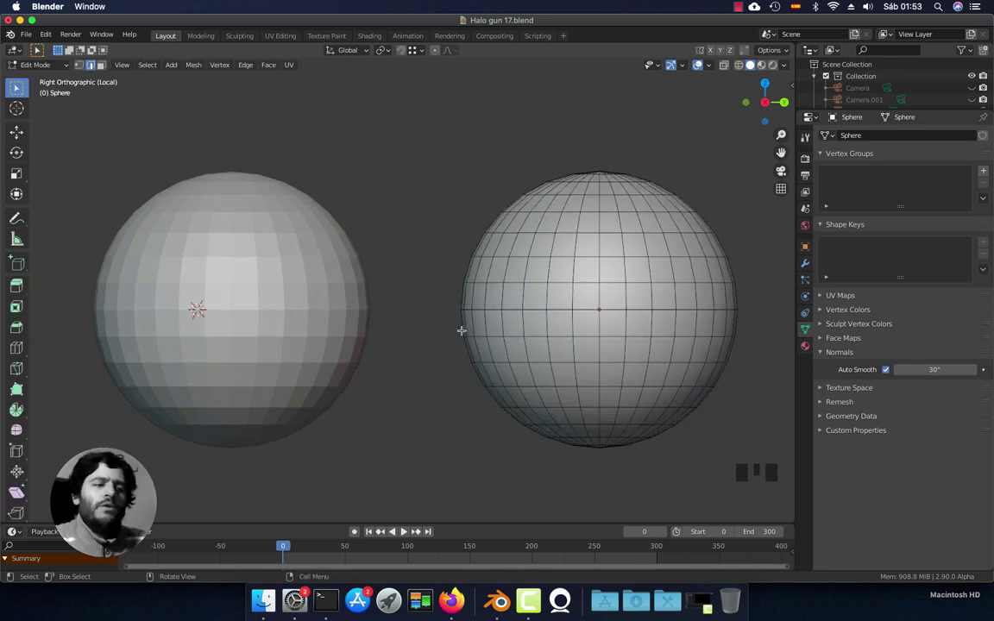
key(Tab)
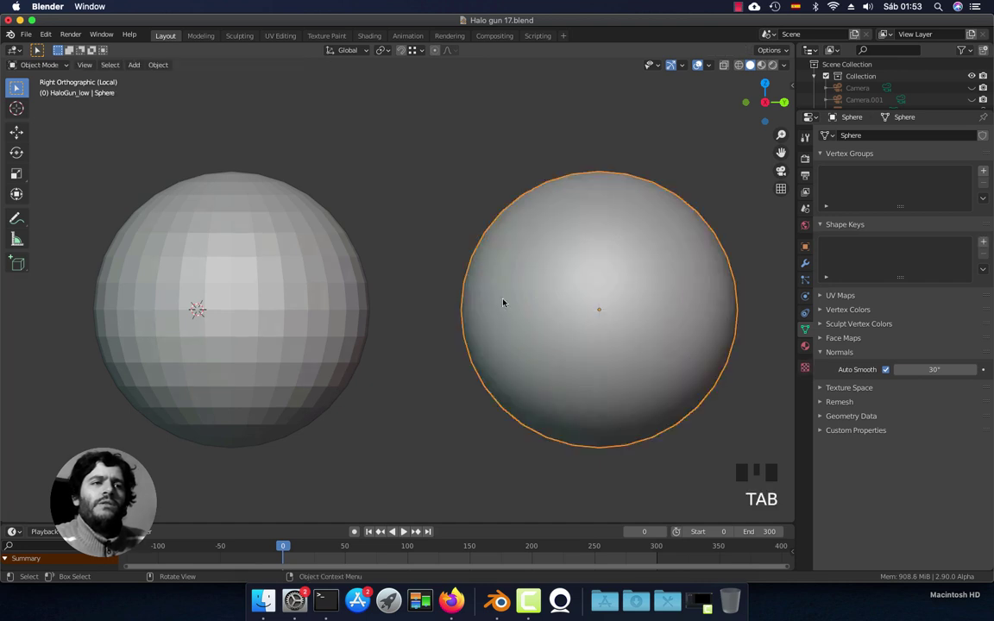
click(408, 290)
click(276, 340)
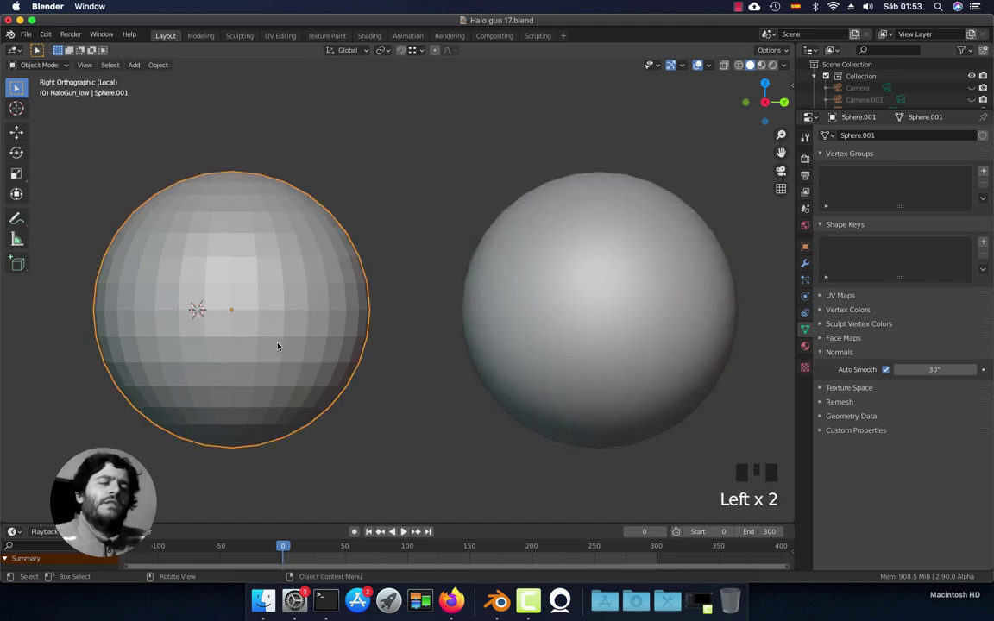
click(539, 271)
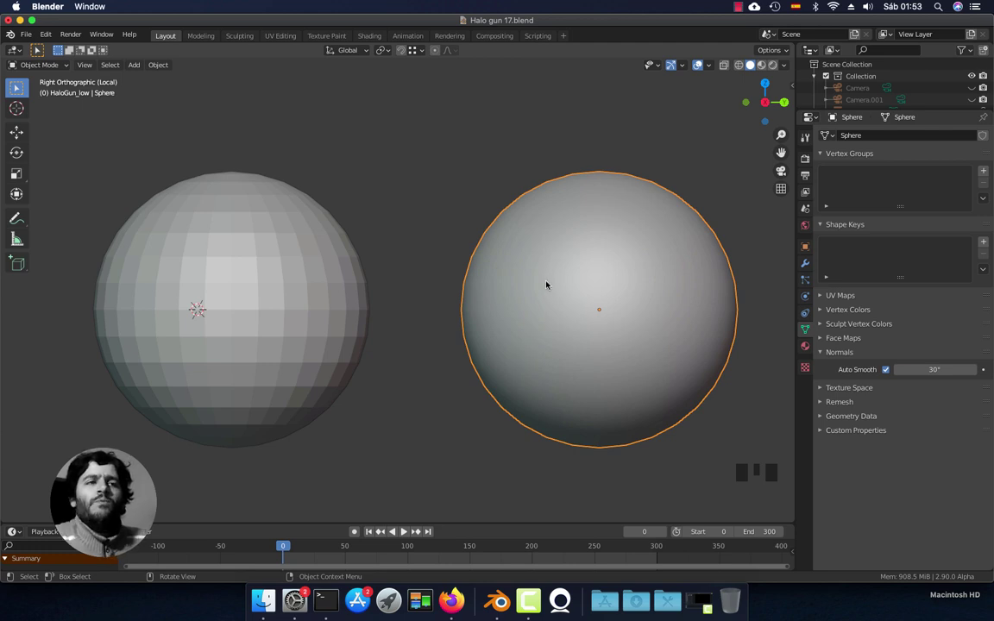
click(319, 285)
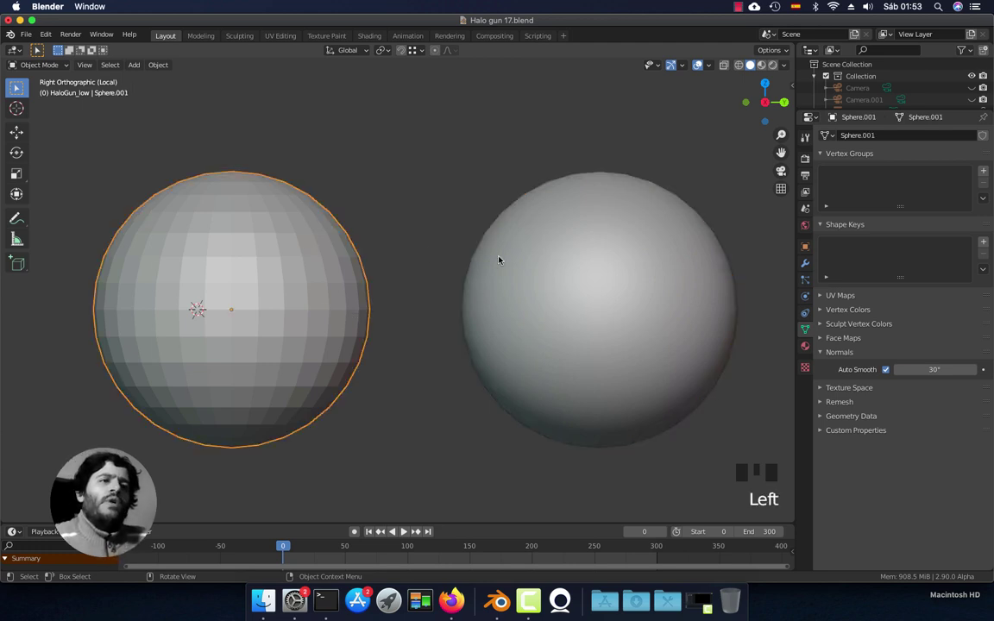
click(350, 201)
Apply Shade Smooth to the whole faceted sphere and return it to flat shading.
click(301, 352)
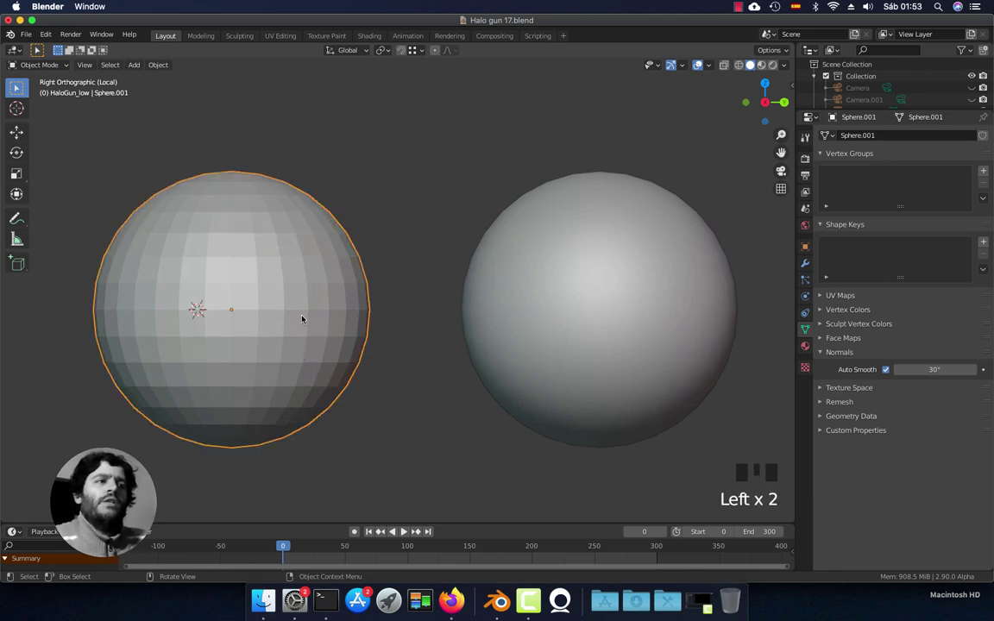
right_click(284, 253)
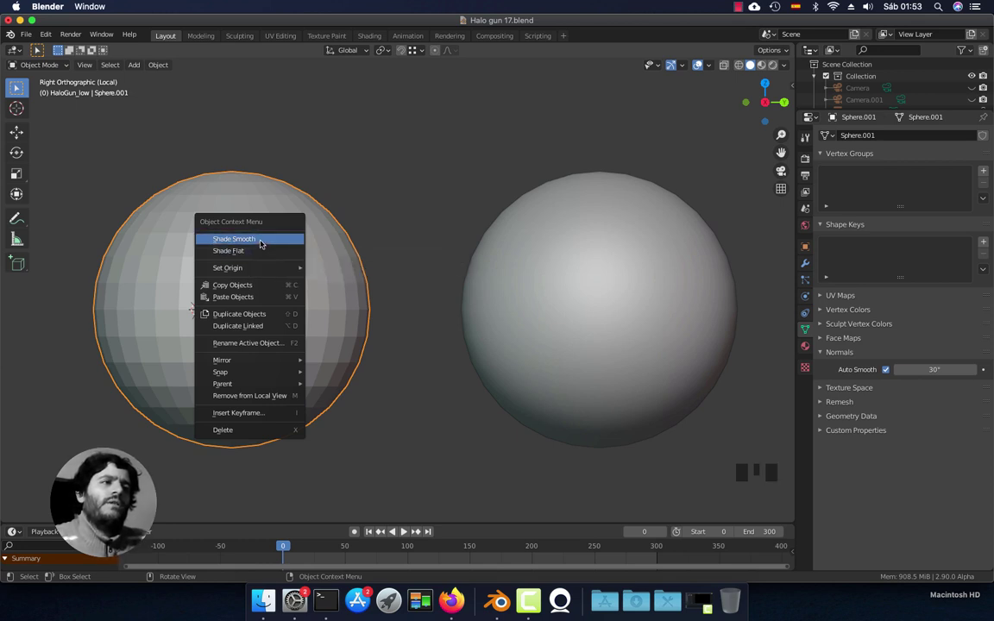
click(259, 240)
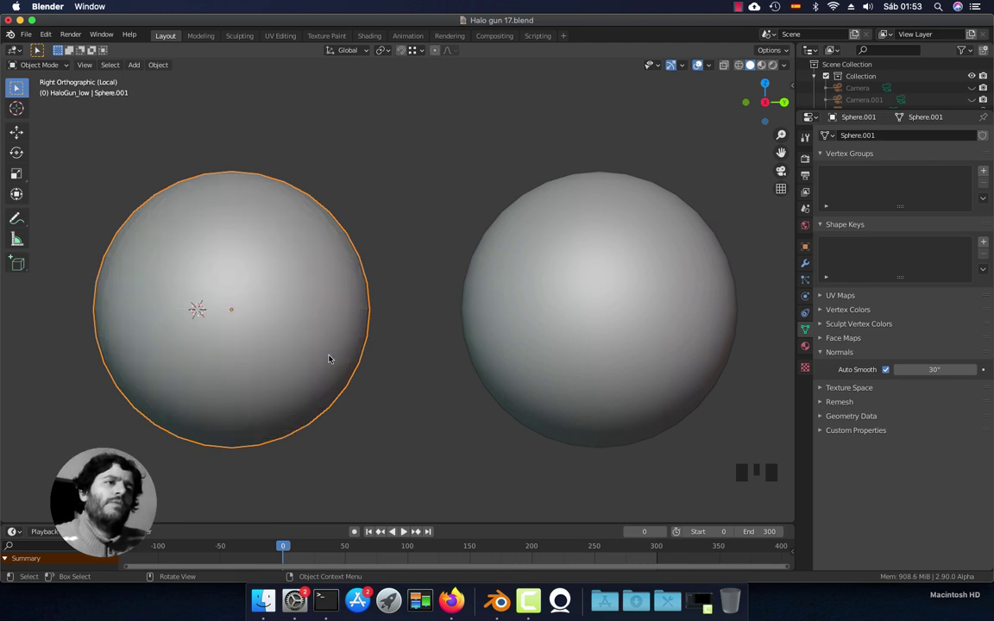
click(384, 227)
click(305, 271)
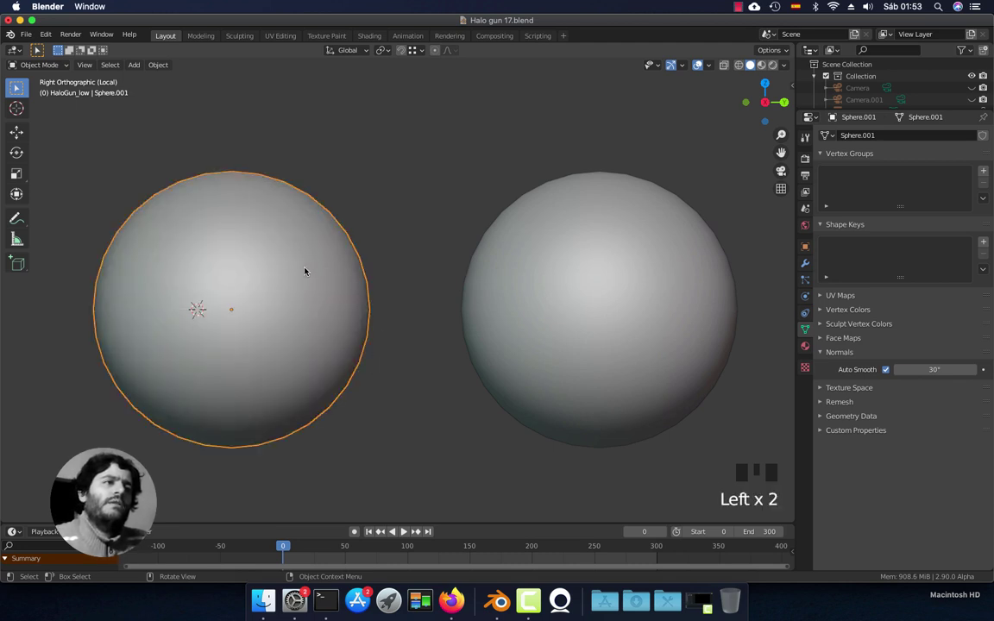
right_click(282, 233)
click(261, 244)
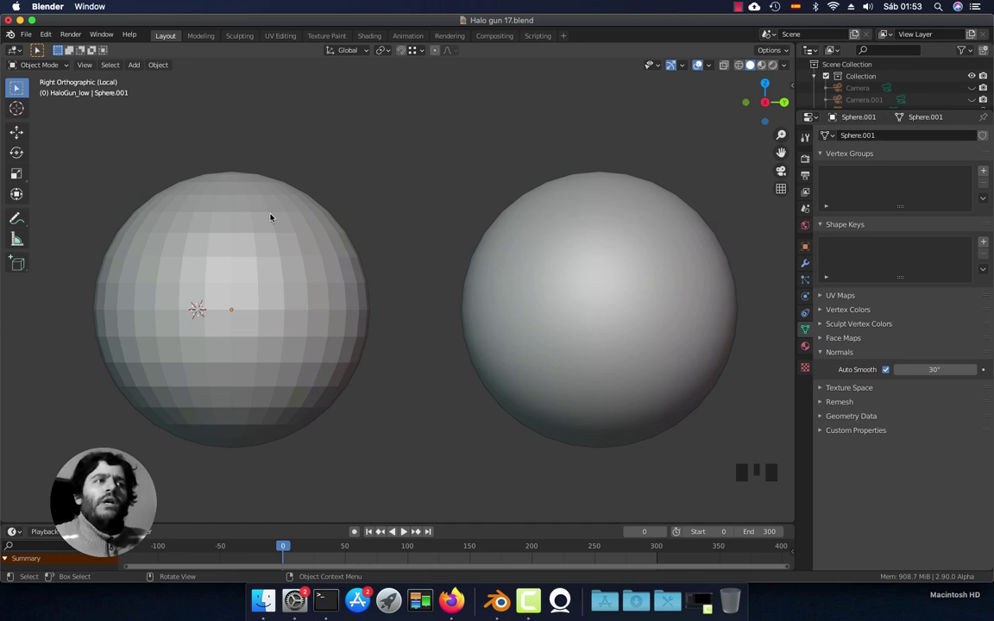
Put the faceted sphere in Edit Mode with face selection active.
click(62, 68)
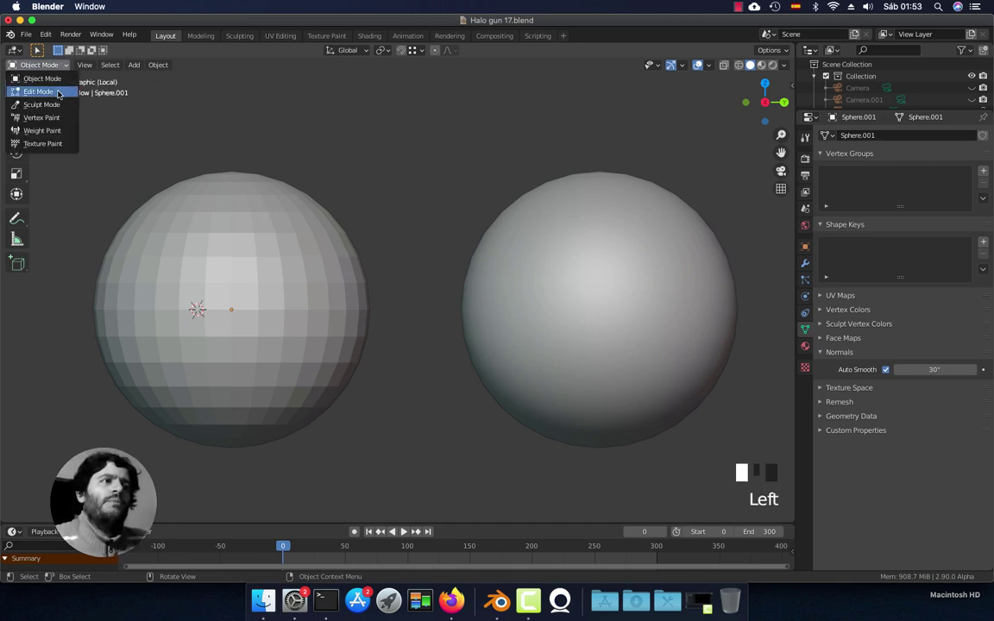
click(257, 213)
click(39, 65)
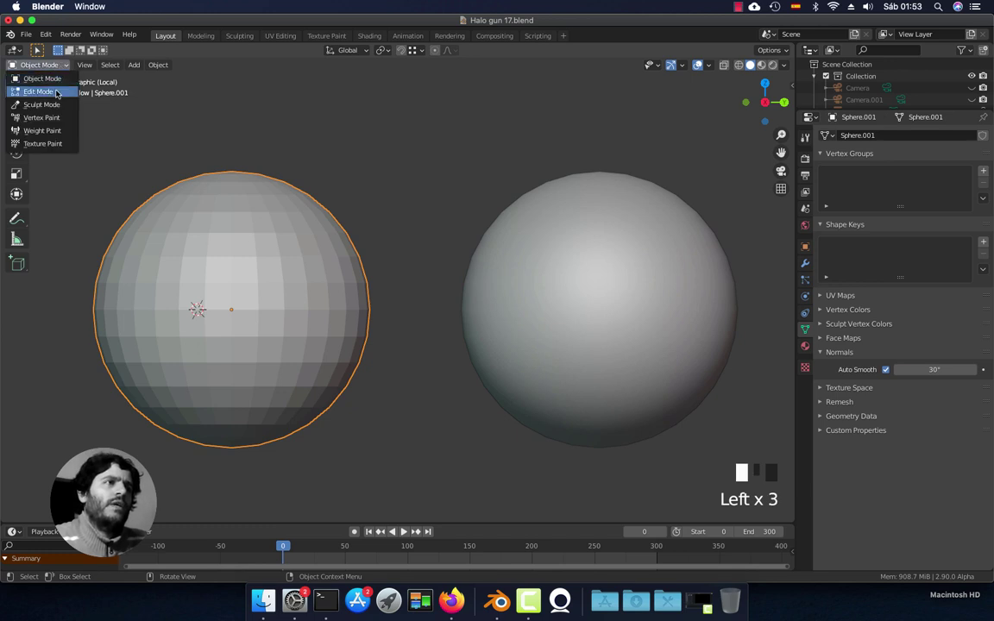
click(57, 92)
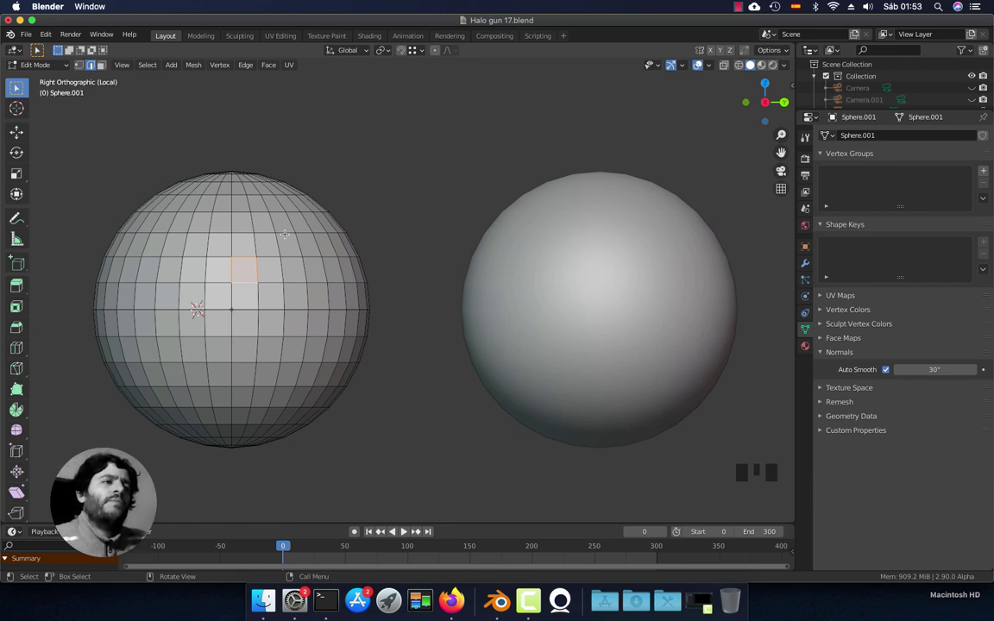
click(101, 66)
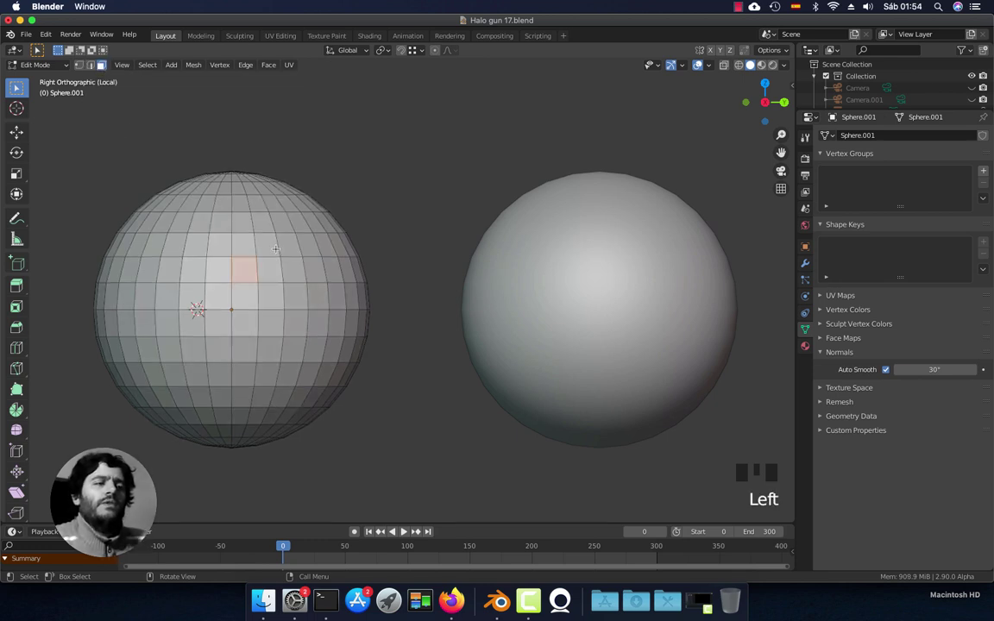
Circle-select a block of faces six wide and five high in the middle of the faceted sphere, deselecting the extra faces above and below.
key(a)
key(a)
key(a)
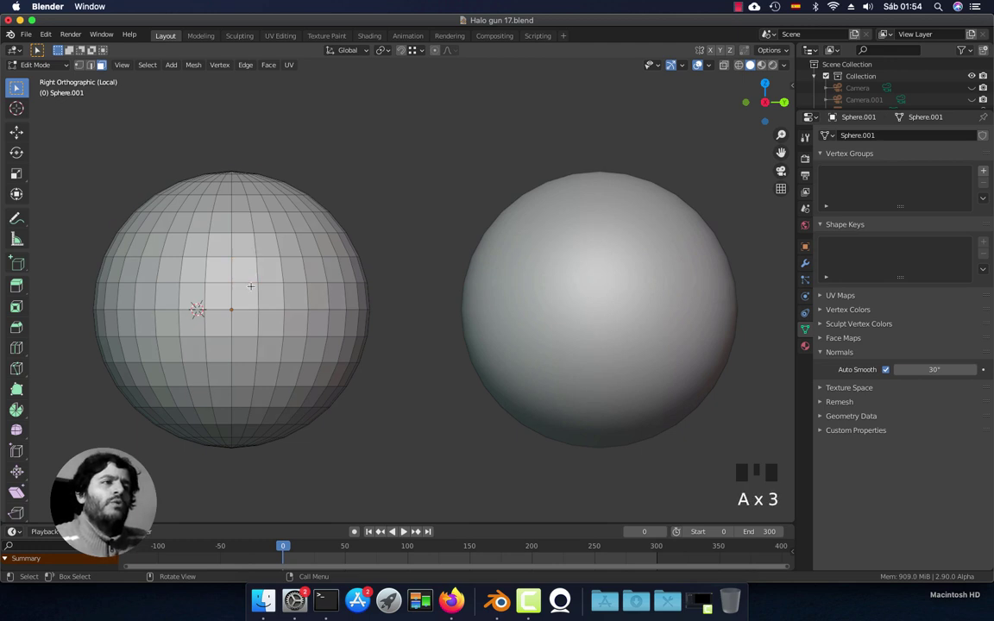
key(a)
key(a)
key(a)
key(a)
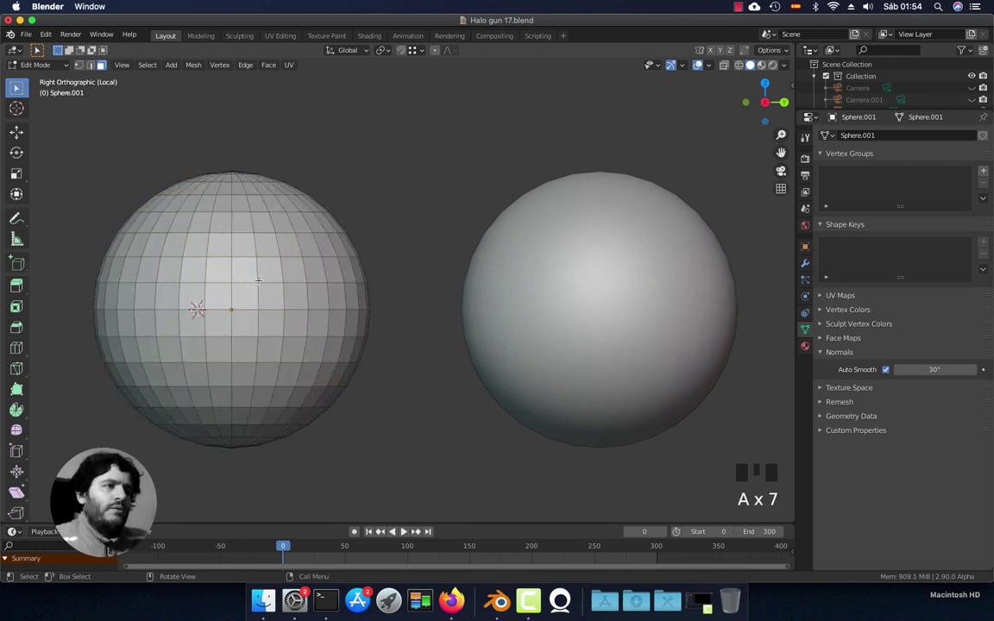
key(c)
drag(231, 276, 231, 341)
key(c)
middle_drag(243, 198, 250, 167)
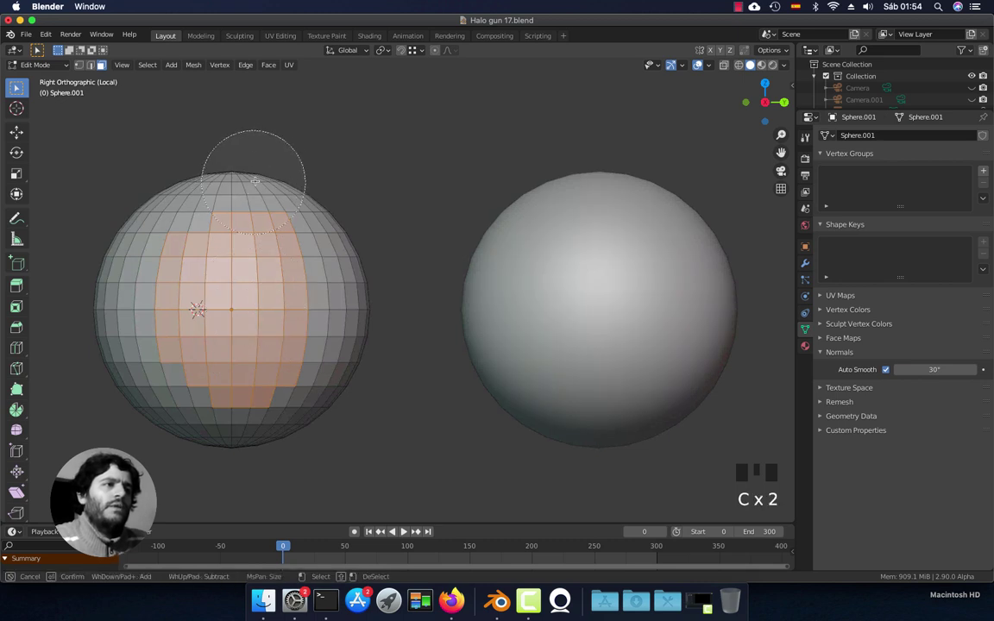
middle_drag(264, 422, 218, 420)
right_click(218, 420)
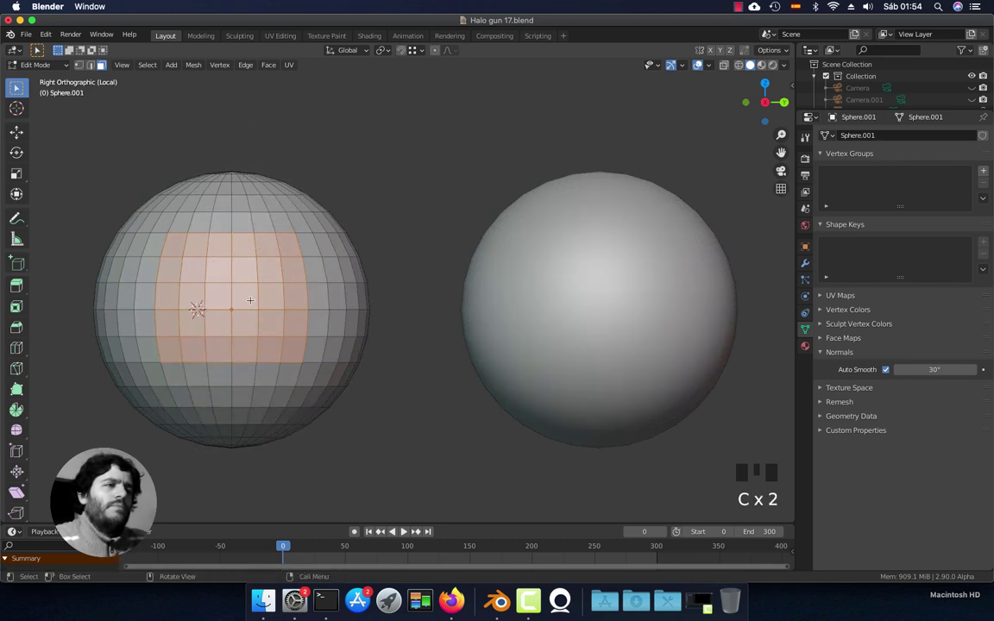
Apply Shade Smooth to the selected block of faces and return to Object Mode.
right_click(280, 270)
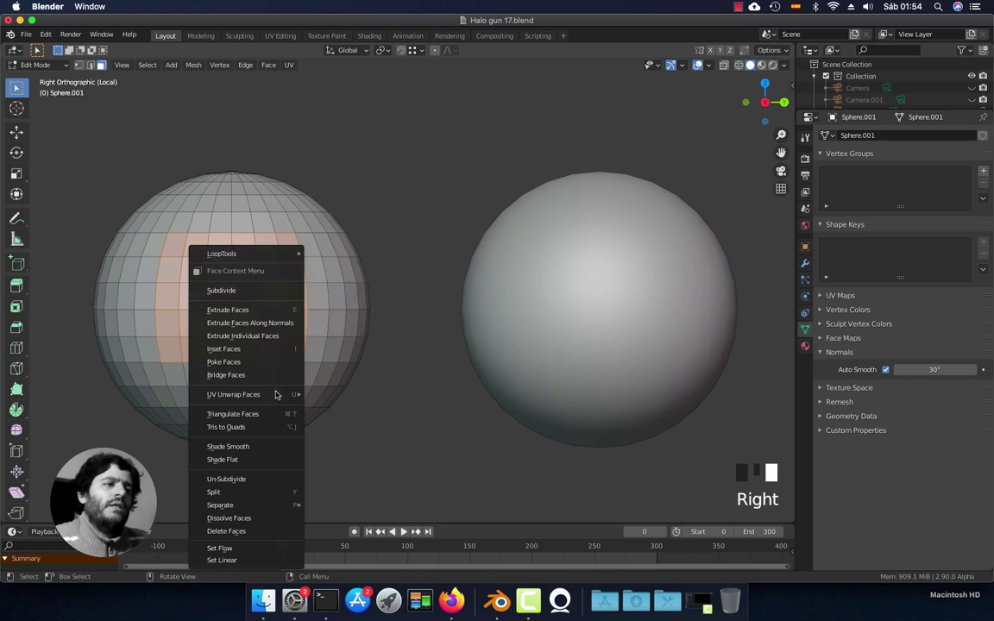
click(262, 448)
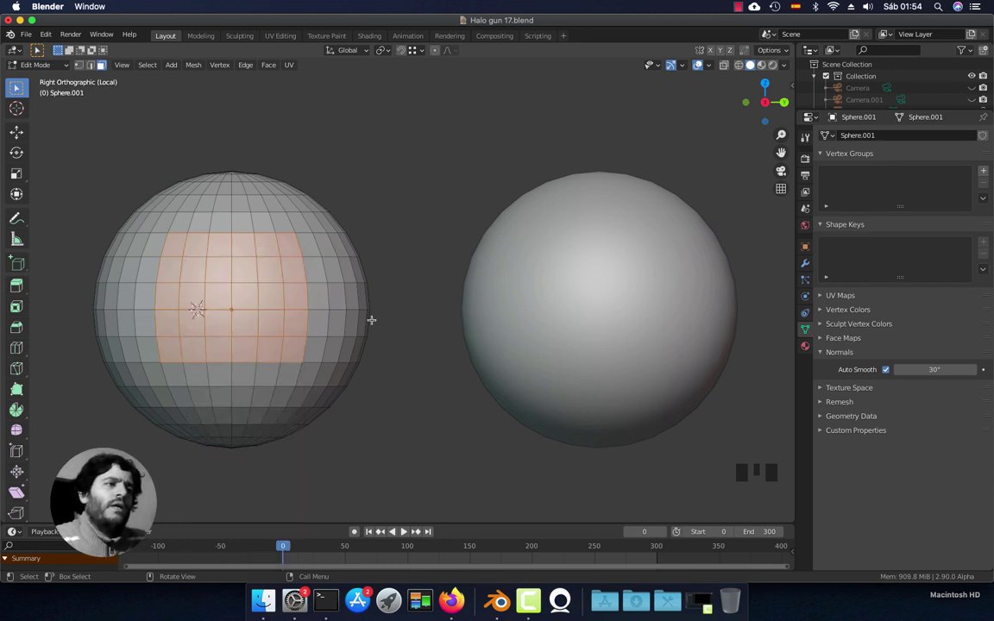
key(Tab)
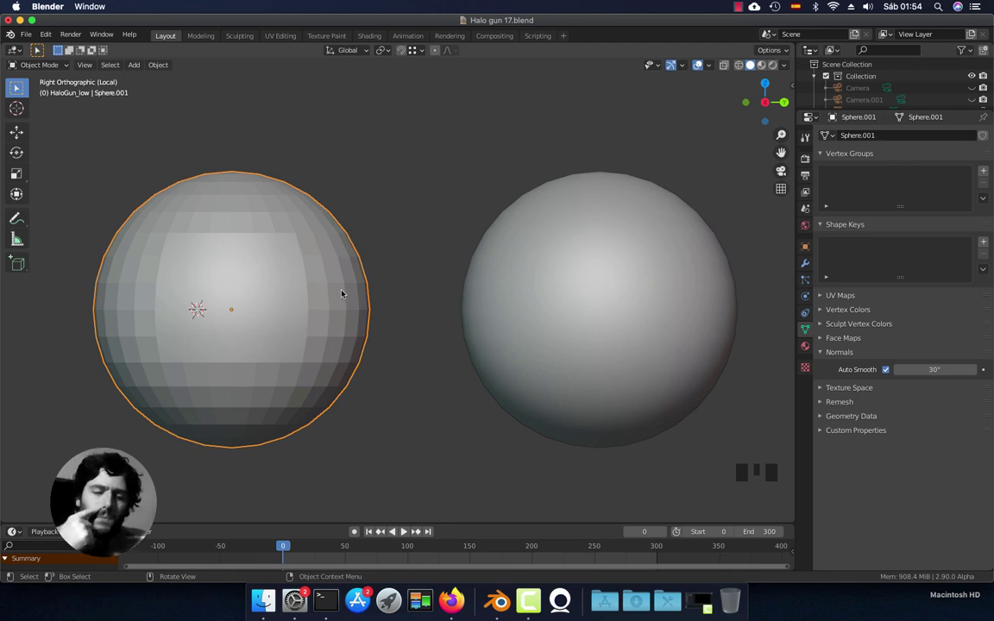
Leave the spheres' Local View and frame the cylinder that stands beside them.
scroll(550, 297, down, 2)
shift+middle_drag(550, 298, 434, 322)
scroll(398, 338, up, 3)
key(KP_Divide)
click(754, 324)
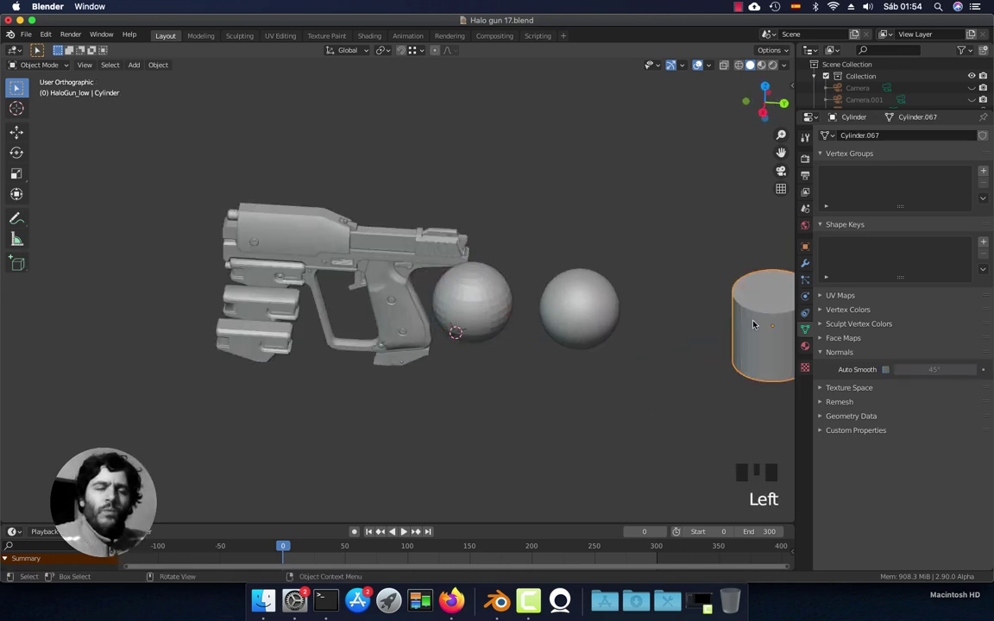
key(KP_Decimal)
middle_drag(595, 313, 546, 291)
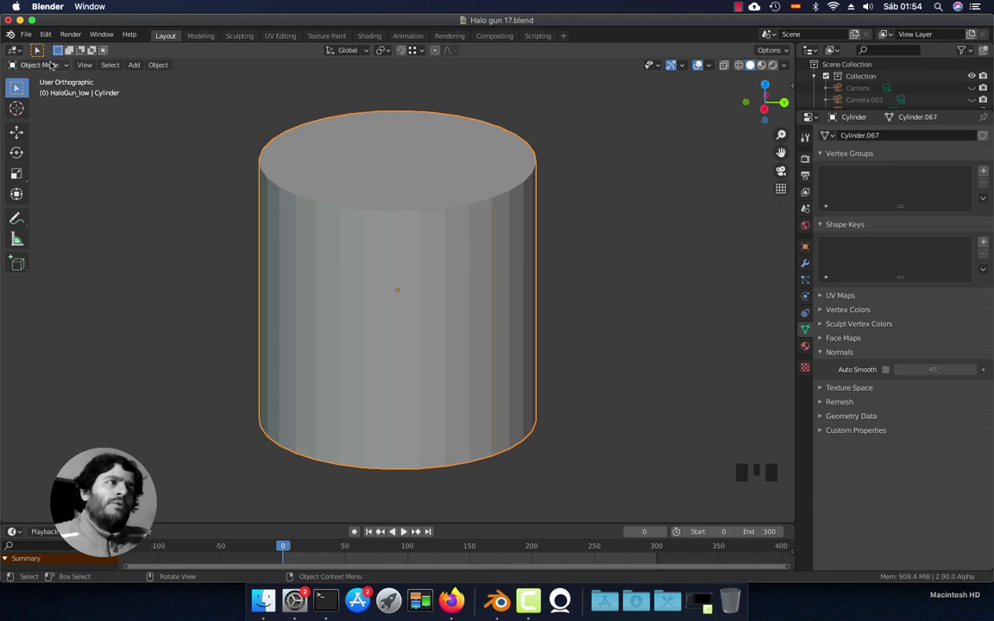
Apply Shade Smooth to the entire cylinder and inspect its shading from a slightly different angle.
right_click(448, 250)
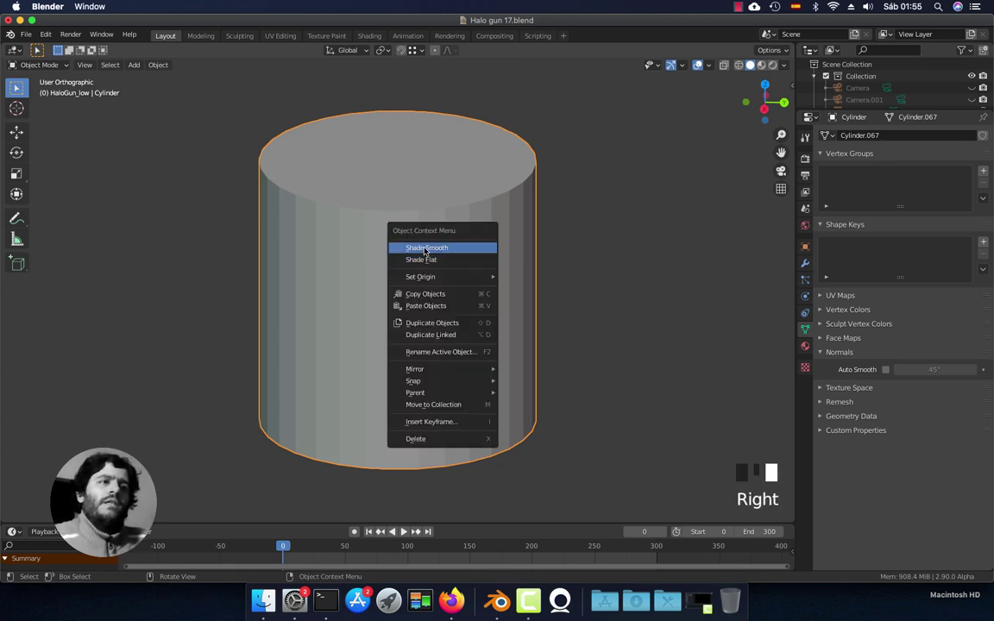
click(449, 249)
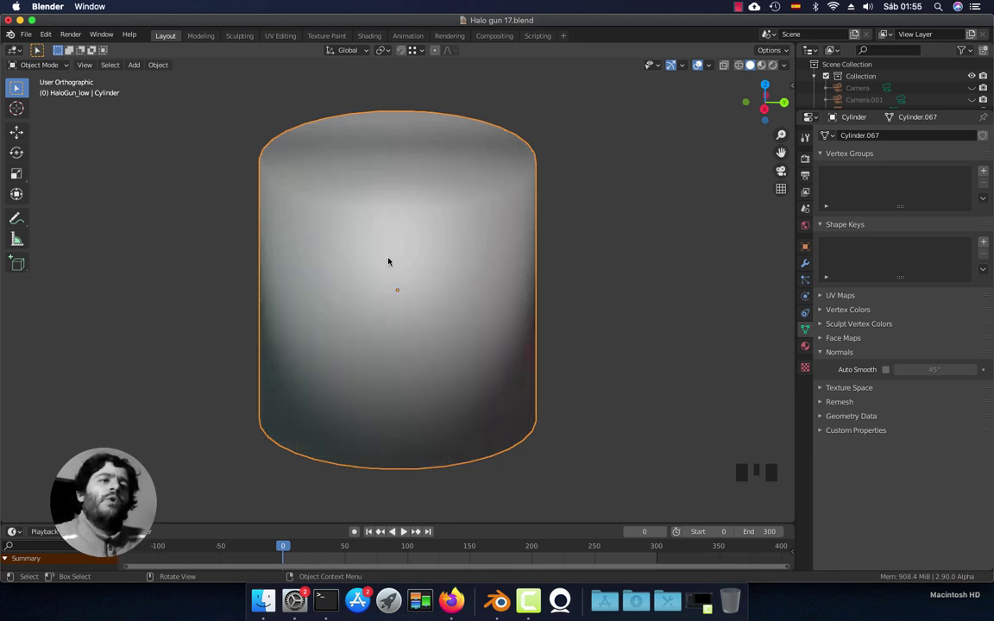
middle_drag(389, 260, 530, 285)
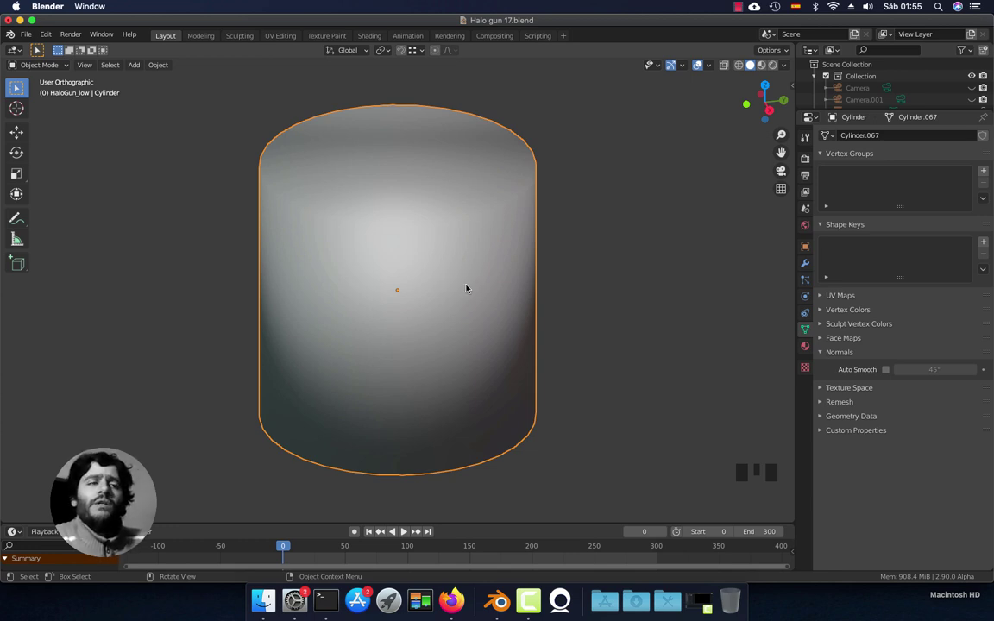
mouse_move(449, 265)
middle_down()
mouse_move(455, 251)
mouse_move(455, 270)
middle_up()
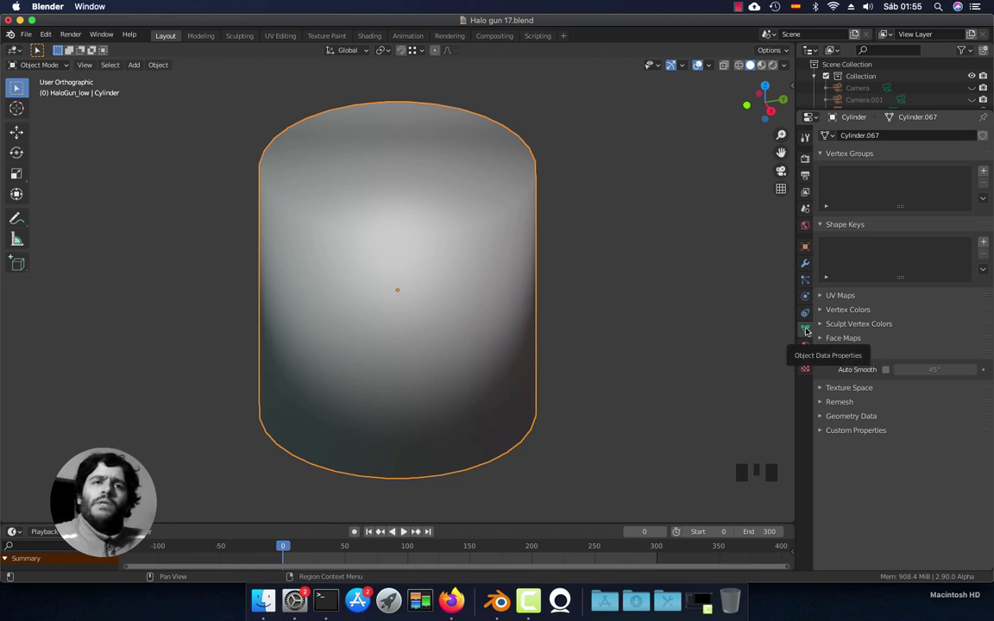
Enable Auto Smooth in the cylinder's Normals settings.
click(831, 352)
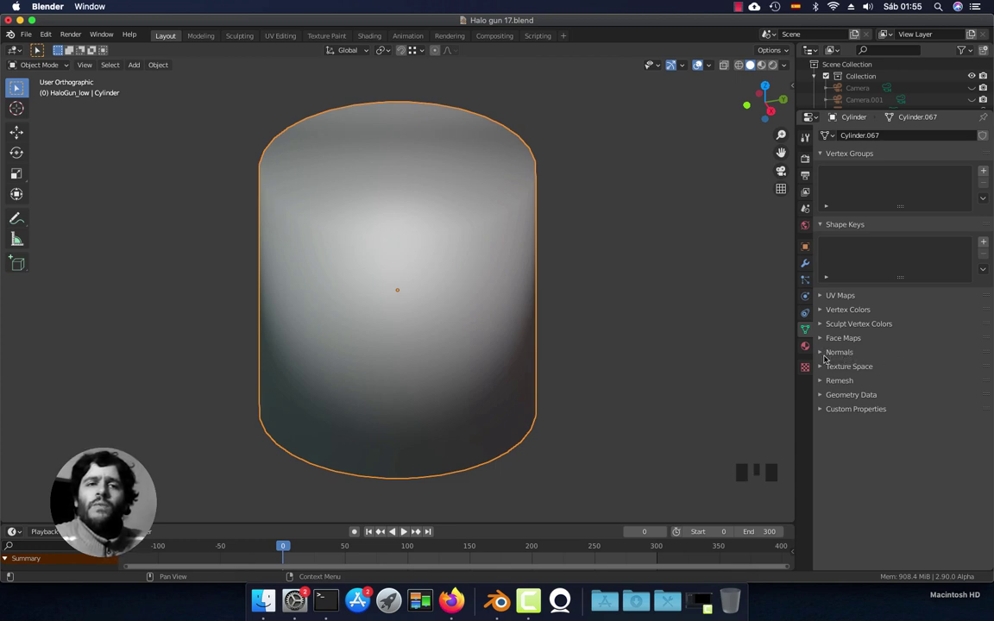
click(822, 353)
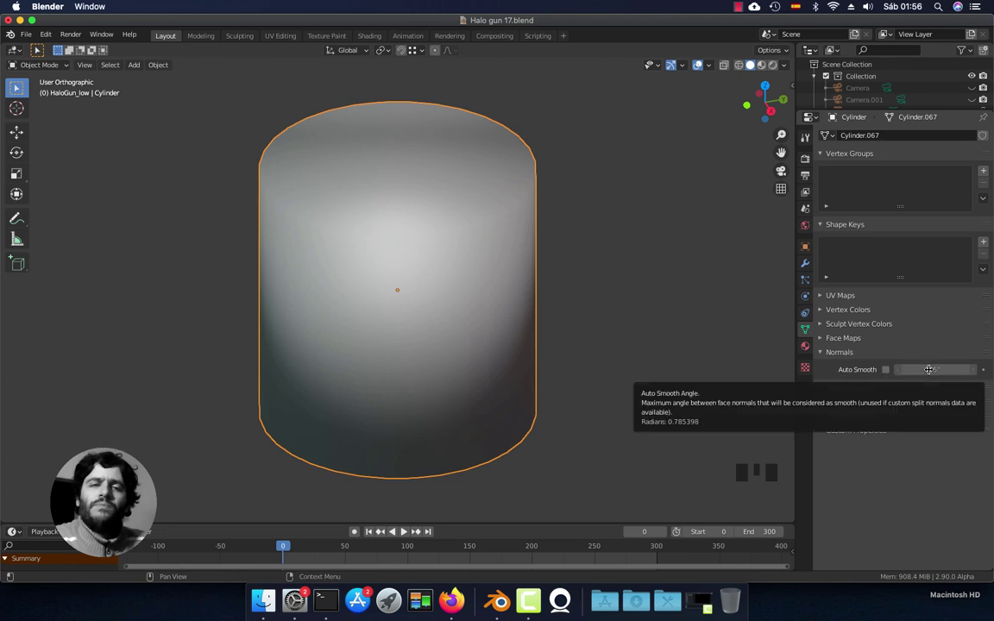
click(885, 371)
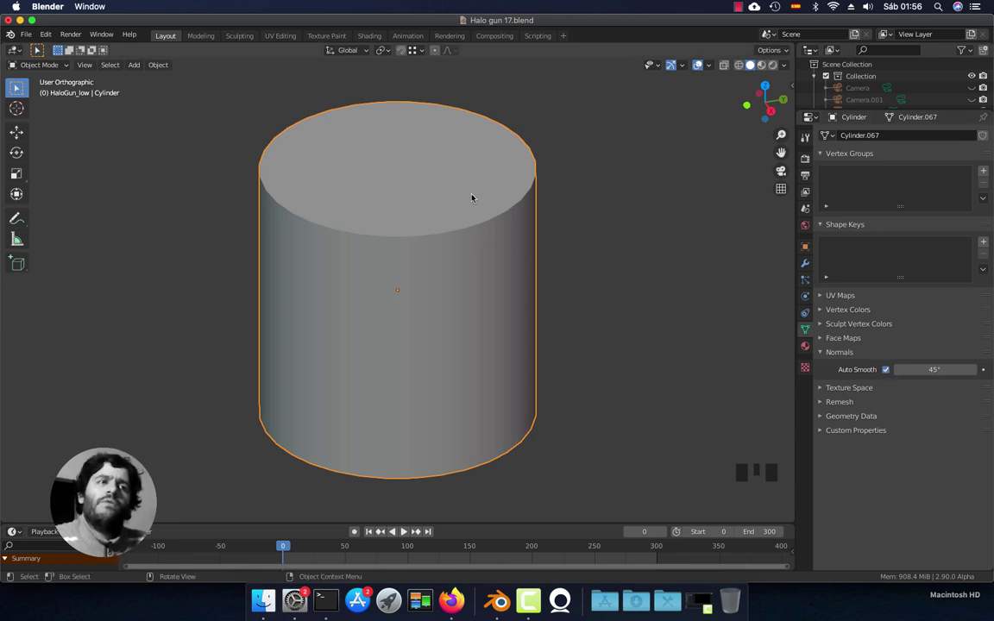
In Edit Mode with edge selection, select one vertical edge on the cylinder's side.
key(Tab)
scroll(428, 361, up, 5)
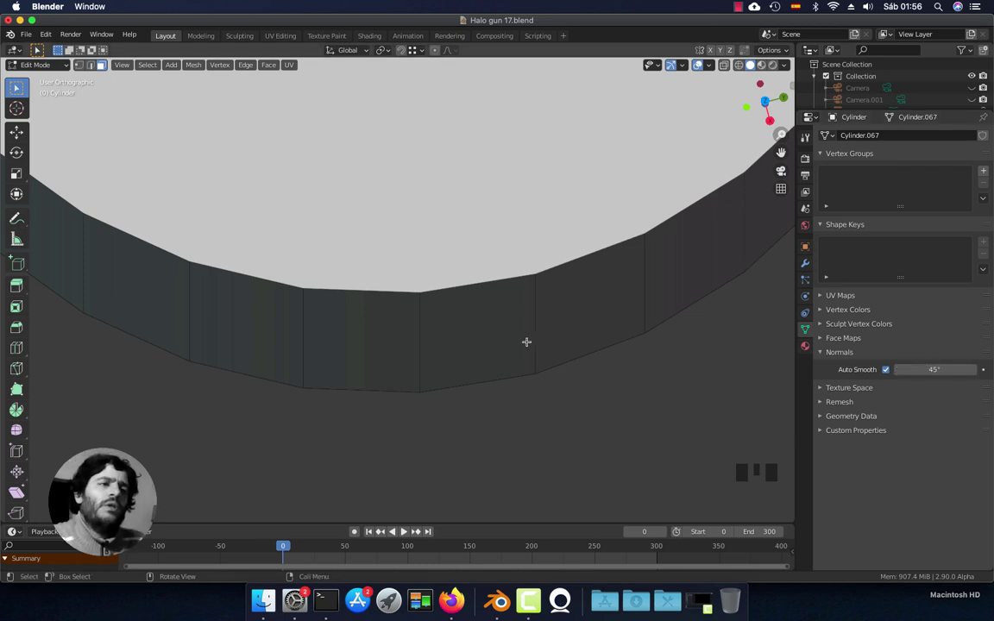
key(2)
click(419, 338)
scroll(451, 363, down, 3)
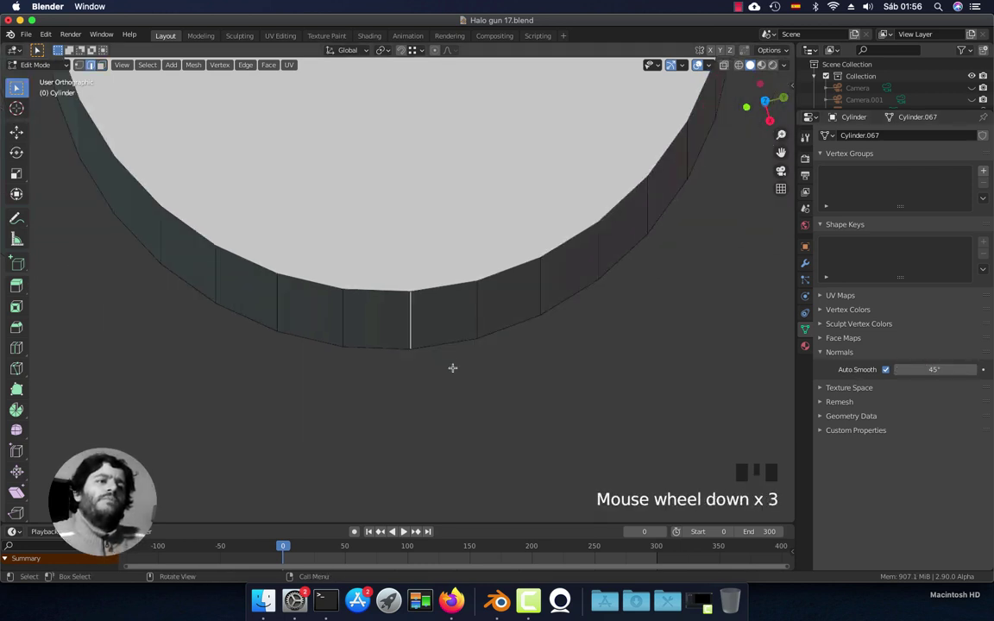
With face selection, select the two adjacent side faces that share the selected vertical edge and examine the angle between them.
mouse_move(452, 366)
middle_down()
mouse_move(450, 313)
mouse_move(444, 364)
middle_up()
scroll(451, 317, up, 2)
scroll(445, 364, up, 1)
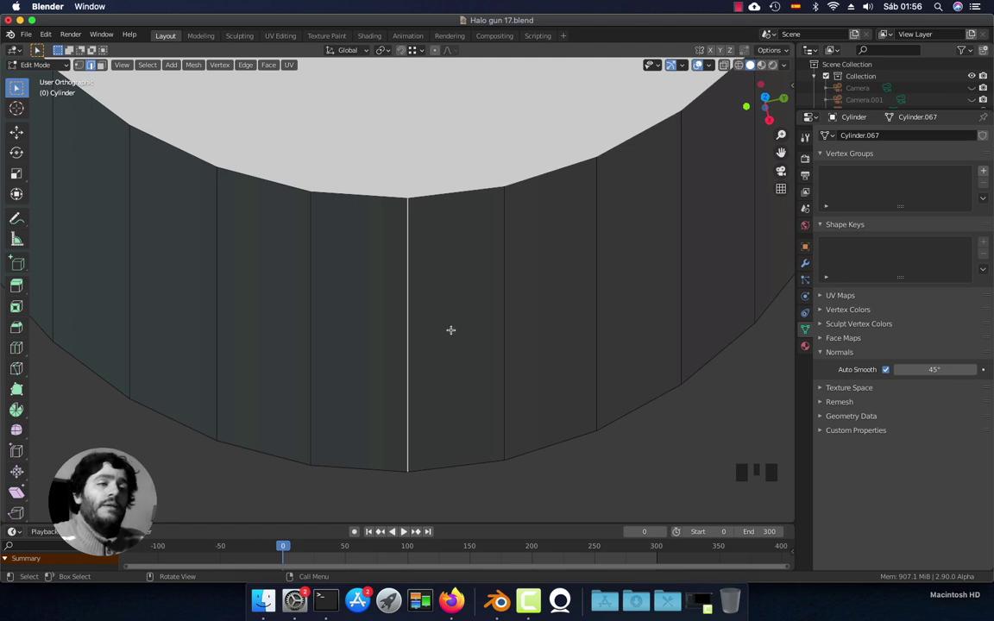
click(450, 329)
click(448, 349)
click(377, 385)
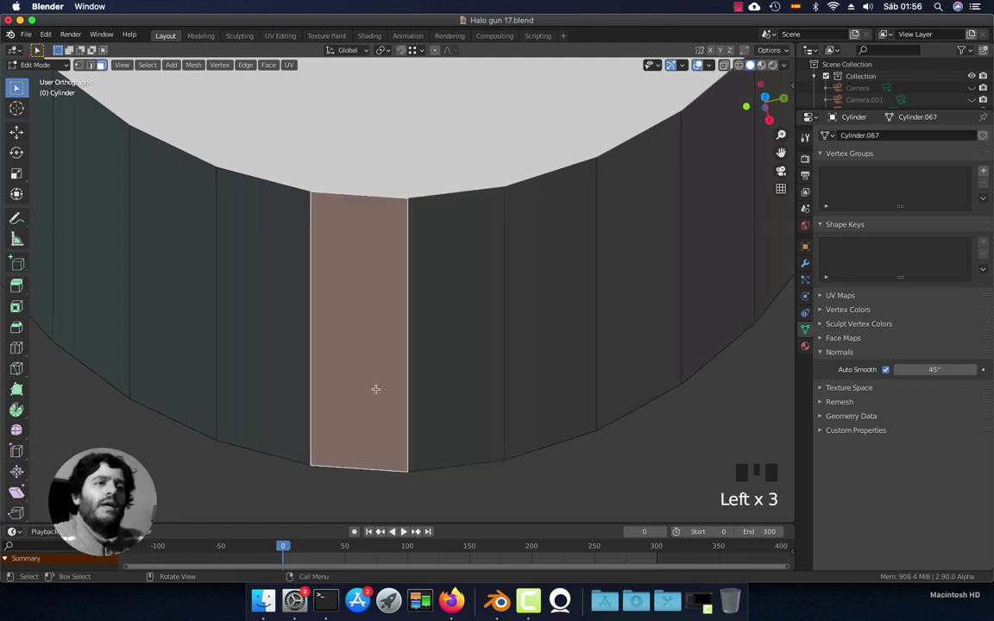
shift+click(440, 335)
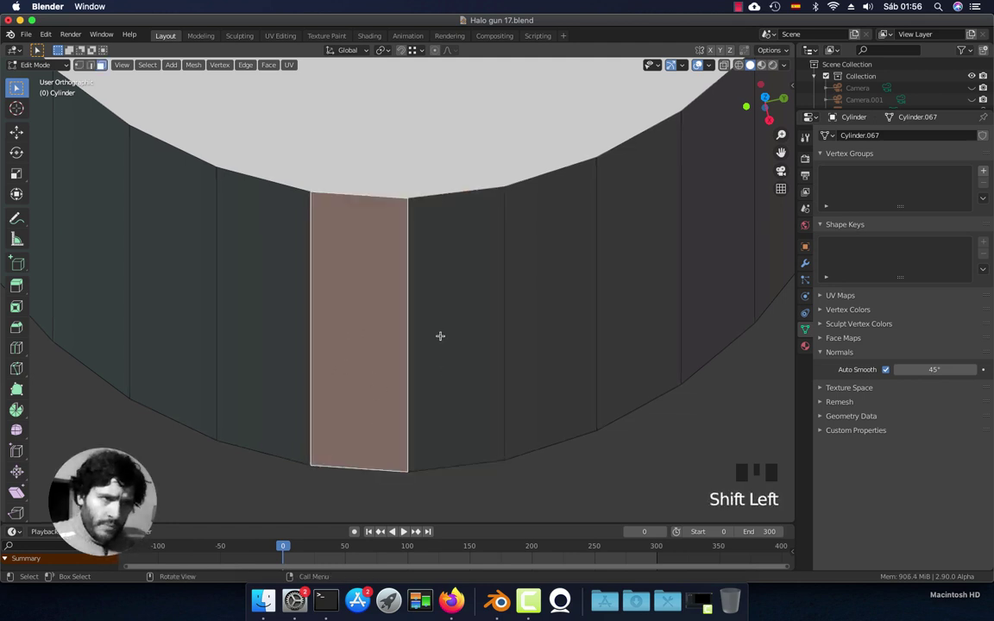
shift+click(448, 348)
mouse_move(416, 343)
middle_down()
mouse_move(417, 360)
mouse_move(444, 328)
mouse_move(426, 333)
middle_up()
scroll(446, 350, up, 2)
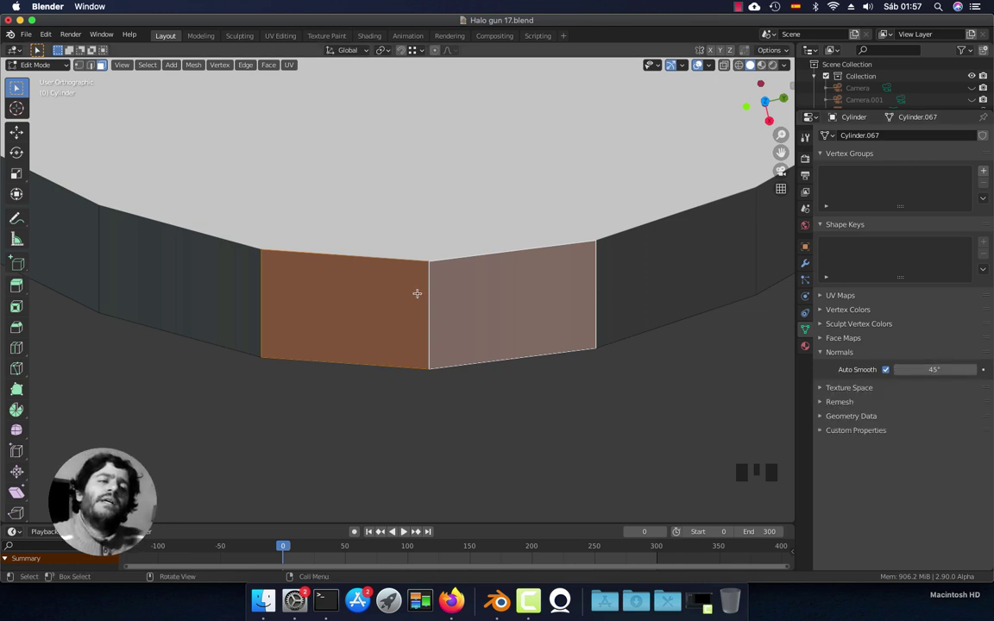
middle_drag(417, 293, 435, 339)
With edge selection, select the vertical edge shared by the two faces and move it outward about 0.25 m along X.
key(2)
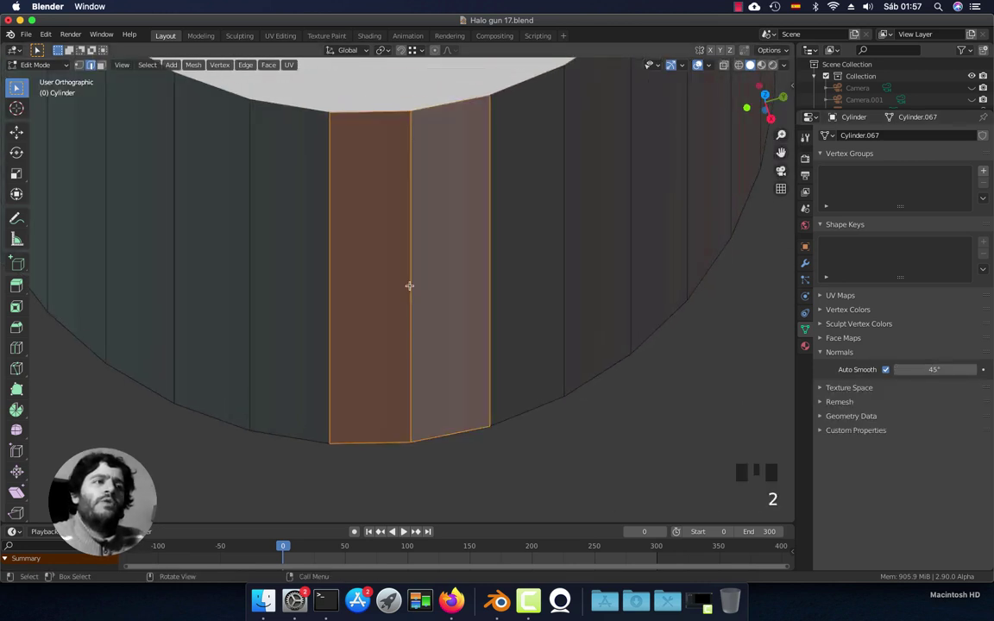
click(409, 285)
middle_drag(416, 295, 459, 351)
scroll(457, 339, down, 5)
scroll(461, 338, up, 1)
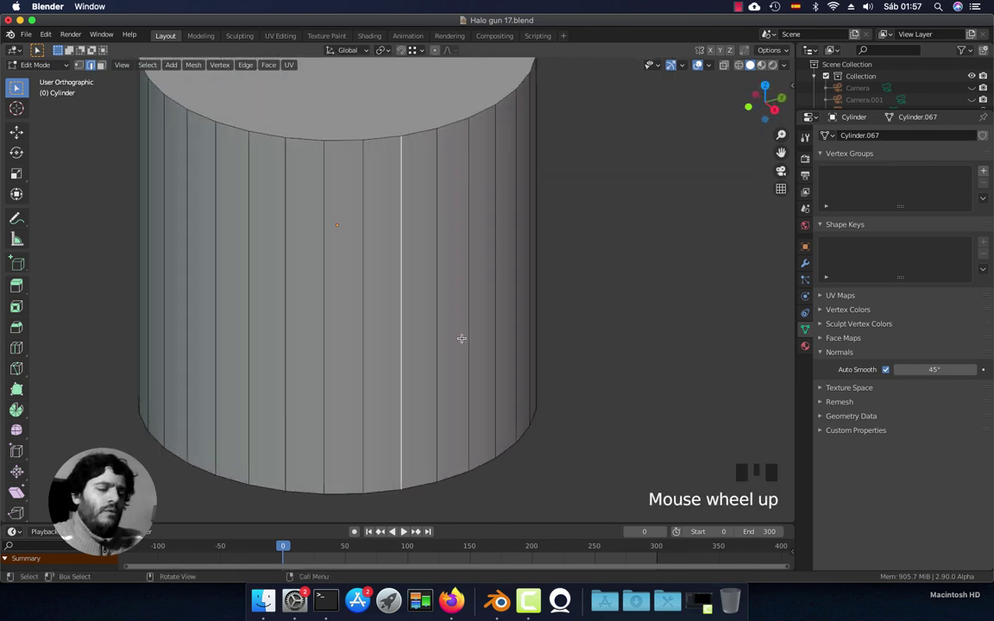
key(g)
key(y)
key(y)
key(x)
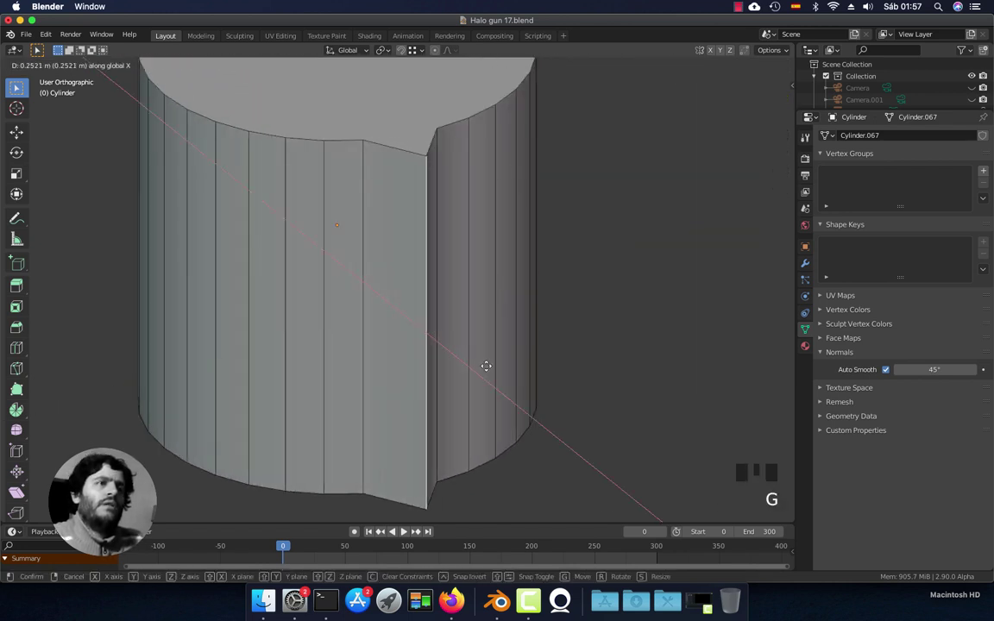
click(492, 371)
Return to Object Mode and examine the cylinder's Auto Smooth shading around the protruding edge from above and from the side.
key(Tab)
middle_drag(516, 379, 371, 299)
scroll(493, 342, up, 2)
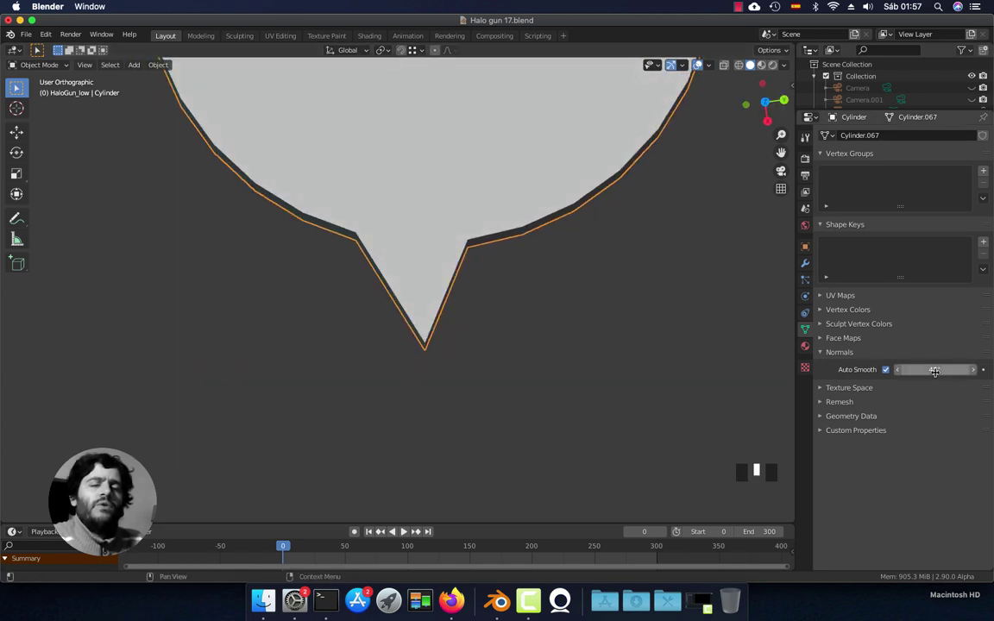
middle_drag(397, 333, 434, 369)
scroll(468, 273, down, 1)
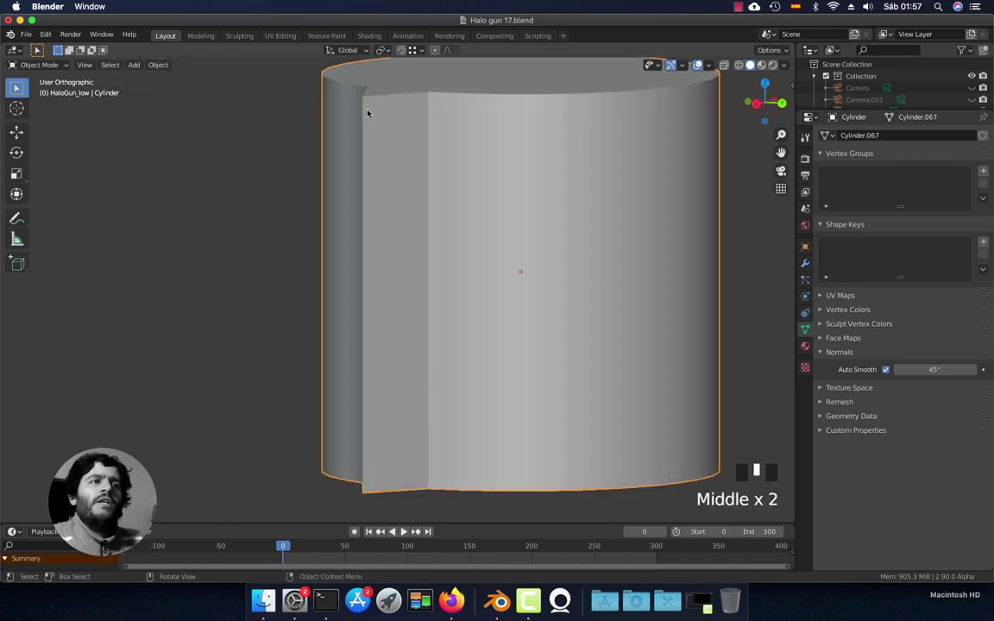
middle_drag(361, 344, 524, 296)
Undo the edge move to restore the round cylinder and view it in Object Mode.
key(Tab)
key(Tab)
scroll(525, 301, up, 2)
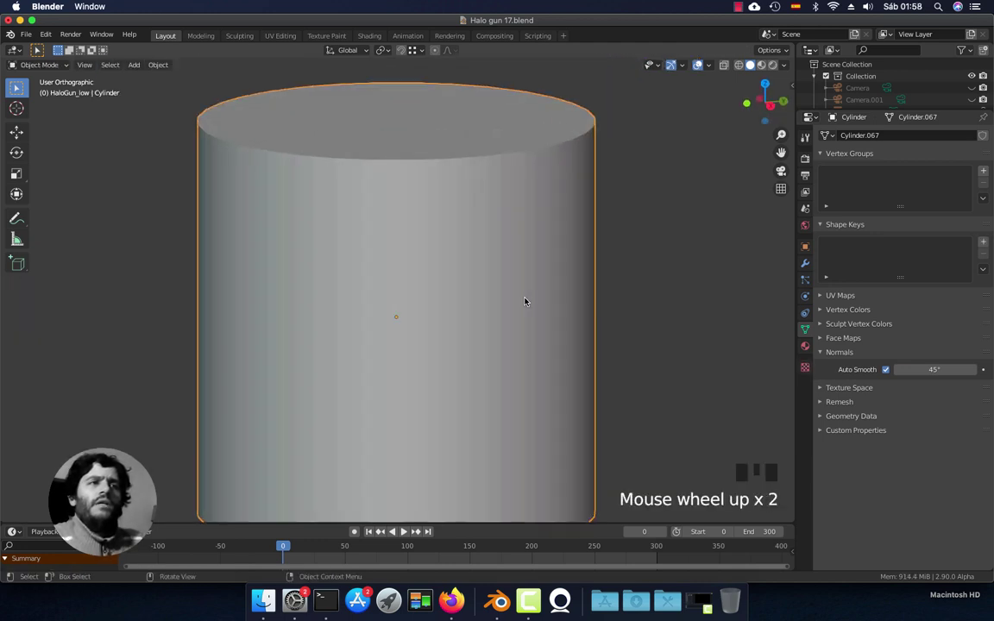
scroll(524, 302, down, 1)
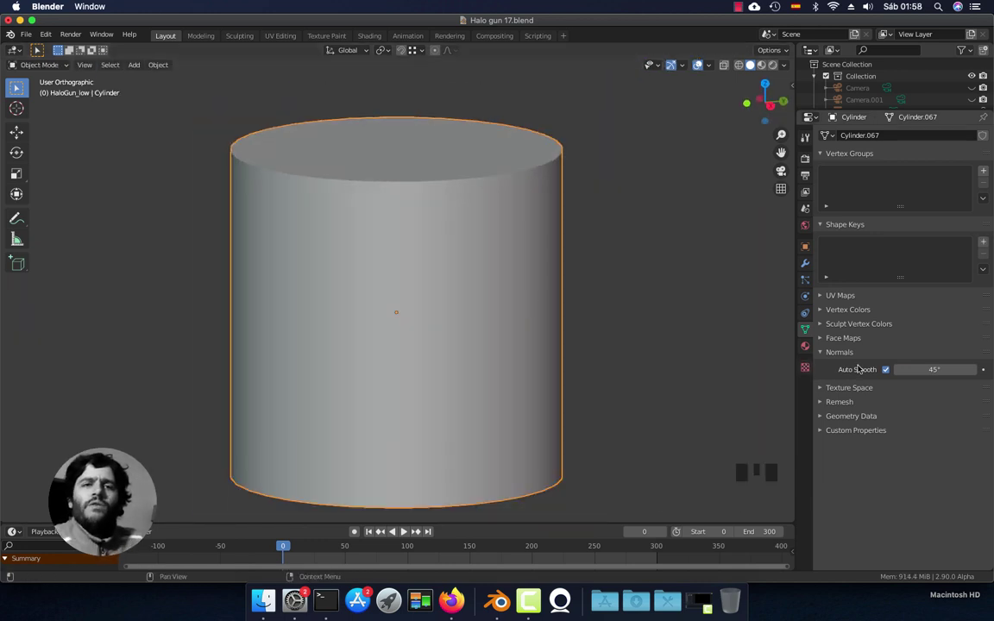
Turn Auto Smooth off and back on for the cylinder to compare its shading.
right_click(471, 224)
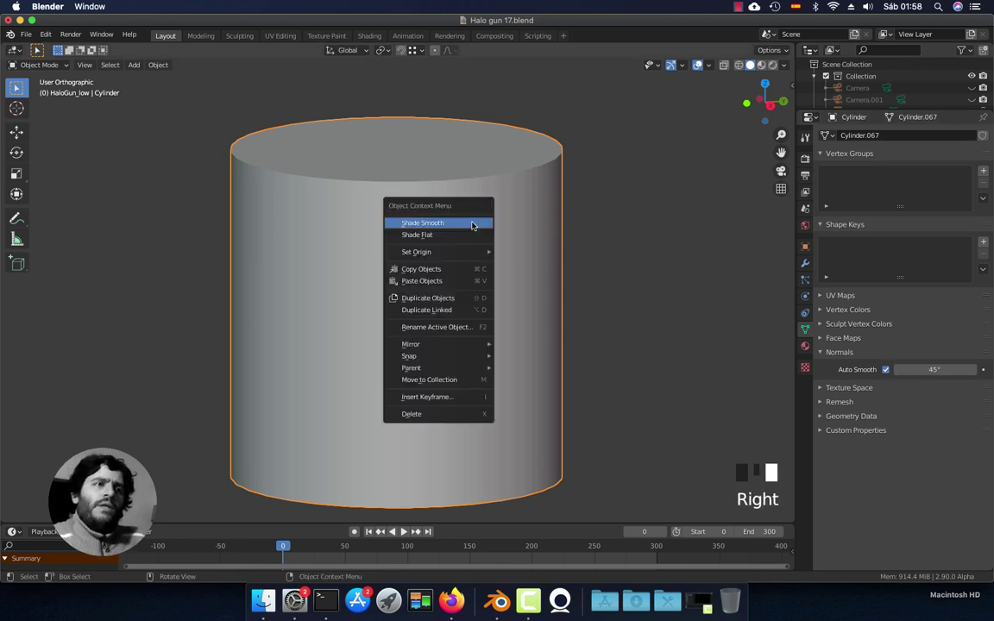
right_click(464, 226)
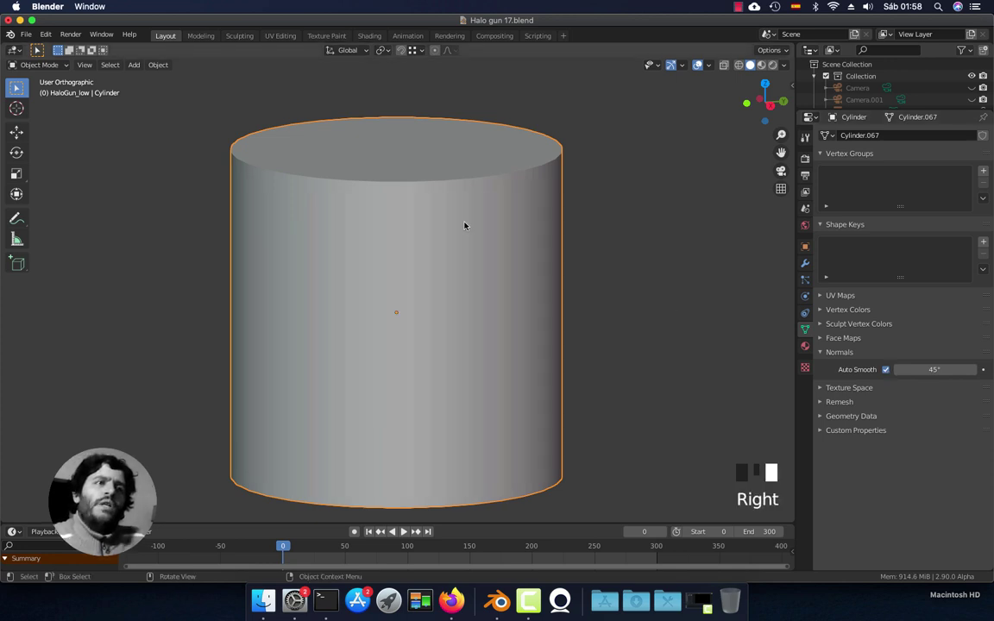
click(886, 370)
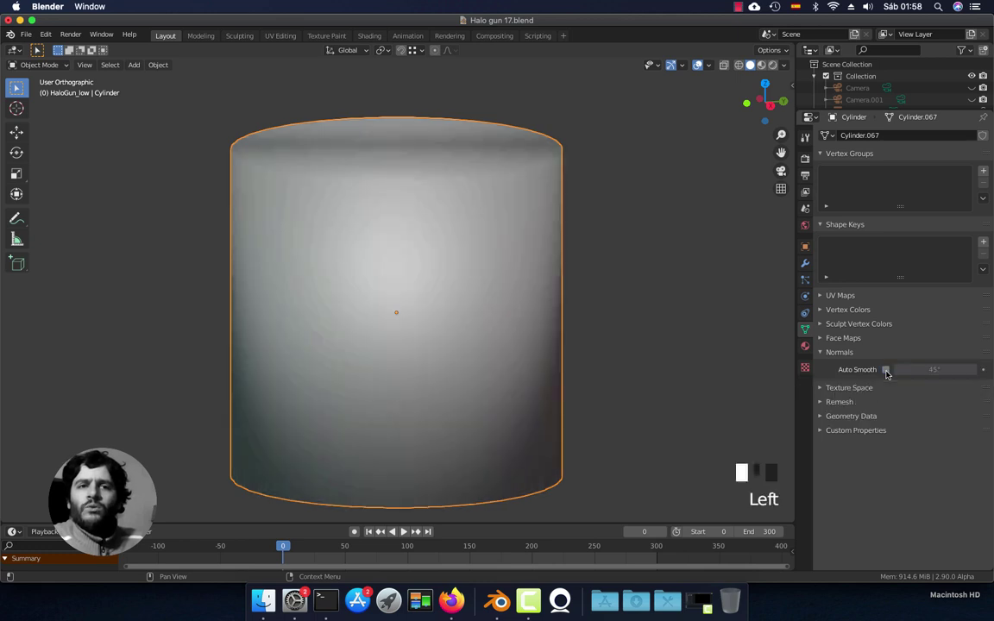
click(886, 370)
Set the cylinder's Auto Smooth angle to 60°.
click(933, 371)
click(933, 370)
text(45d)
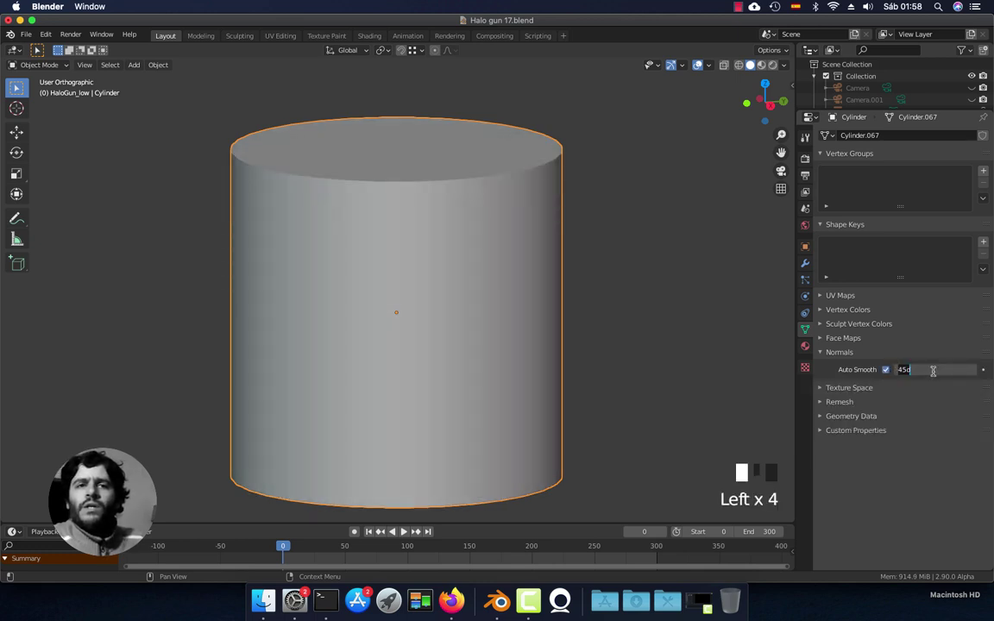
key(BackSpace)
key(BackSpace)
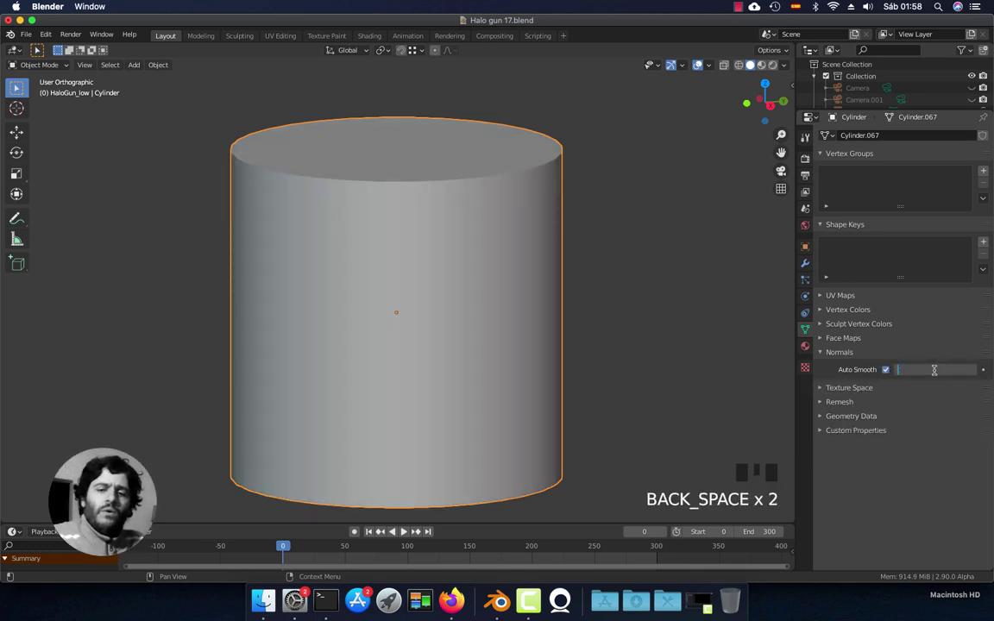
click(934, 370)
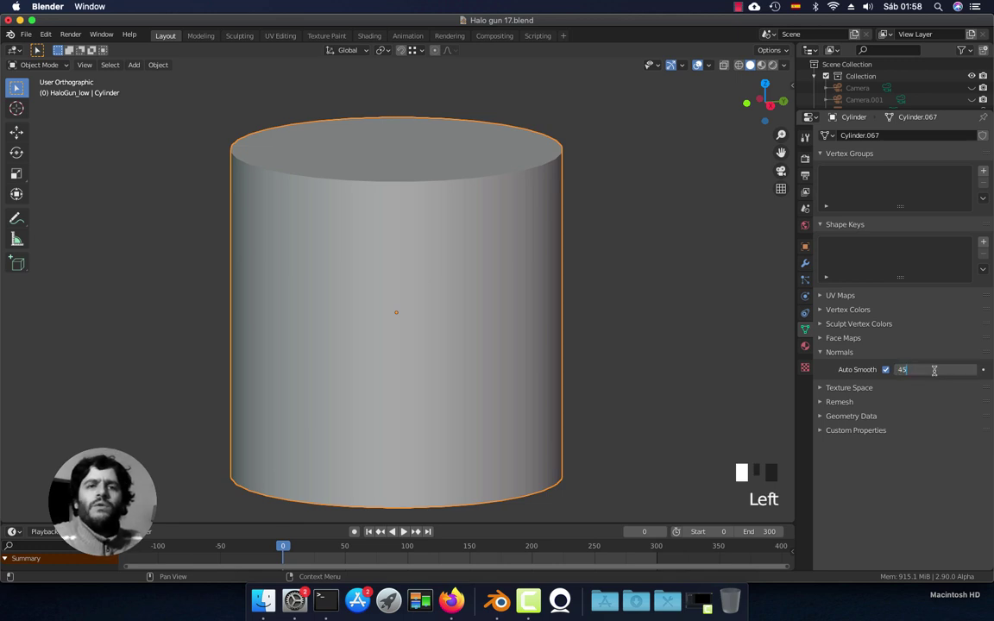
click(934, 369)
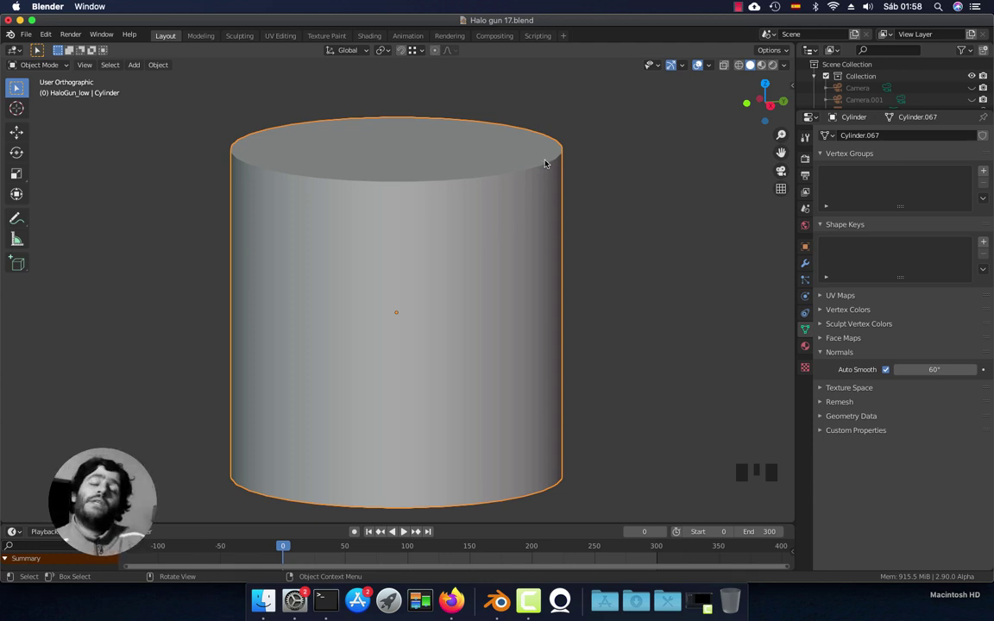
Examine the gun model and the part below its barrel, together with the two copies placed beside it.
scroll(501, 203, down, 5)
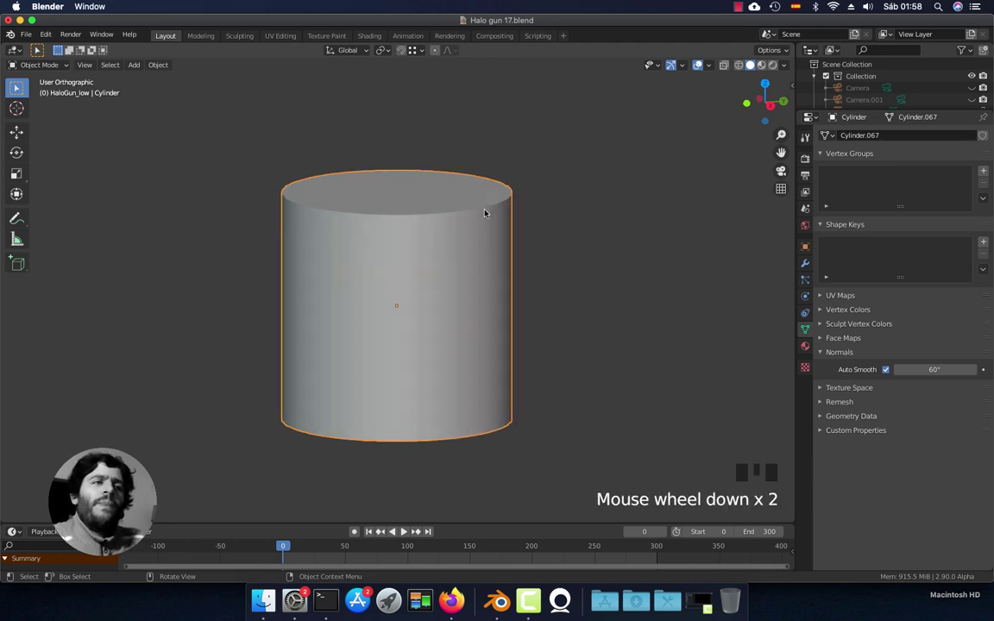
middle_drag(459, 250, 537, 291)
scroll(457, 282, up, 3)
middle_drag(458, 283, 452, 273)
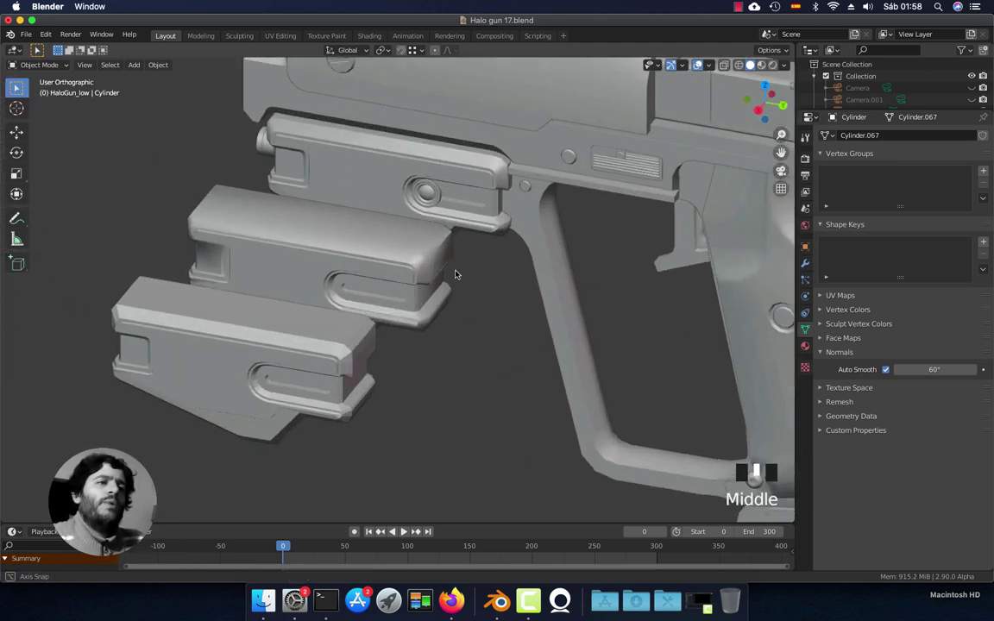
scroll(452, 273, up, 2)
shift+middle_drag(541, 237, 445, 268)
scroll(445, 267, down, 6)
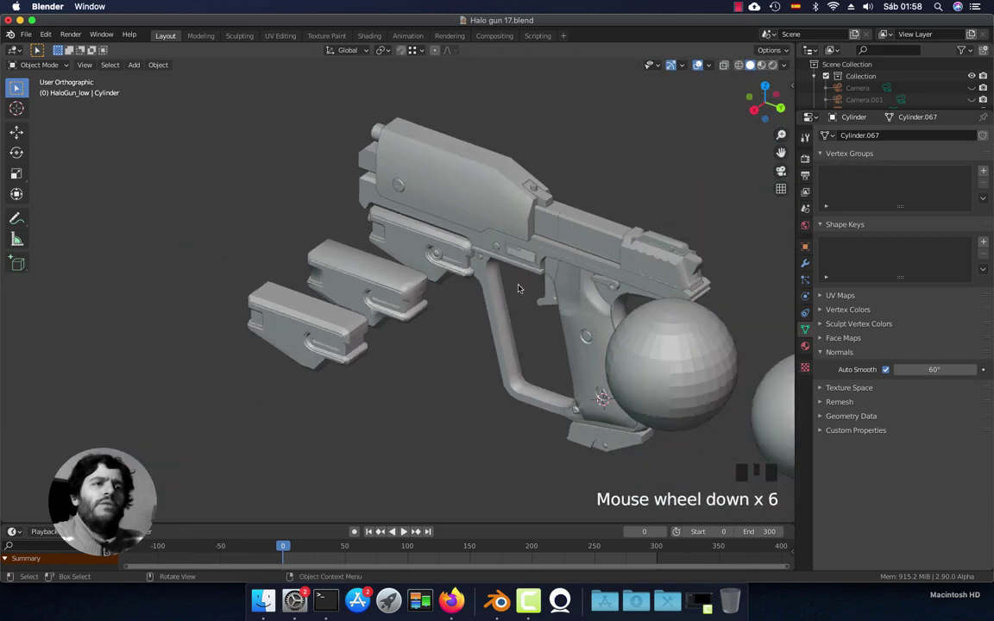
scroll(431, 221, up, 4)
Select the HaloGun_mira_low part and its two copies, isolate all three in Local View, and clear the selection.
click(371, 220)
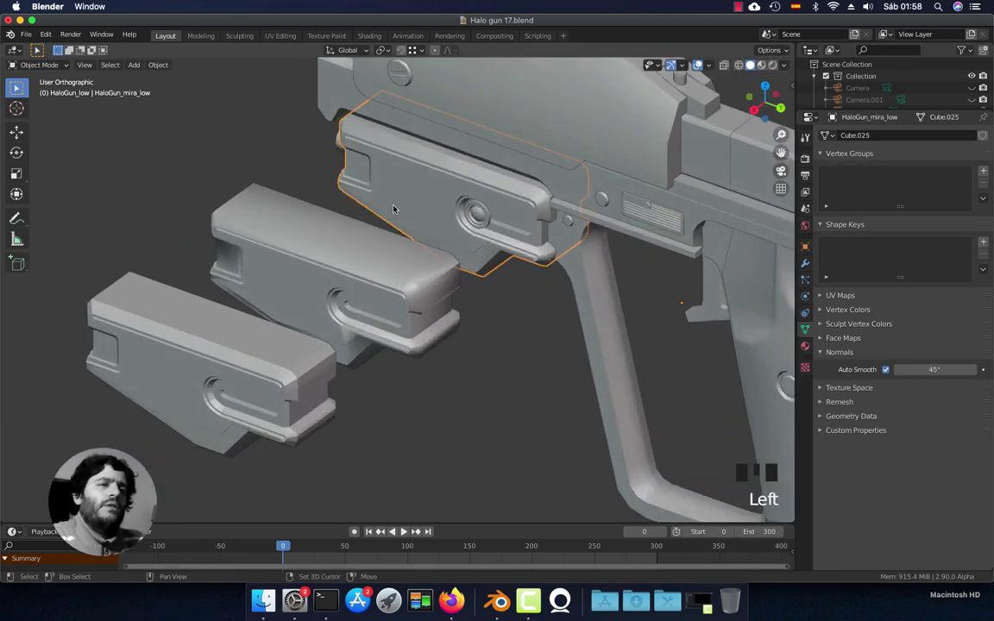
shift+click(321, 267)
shift+click(218, 335)
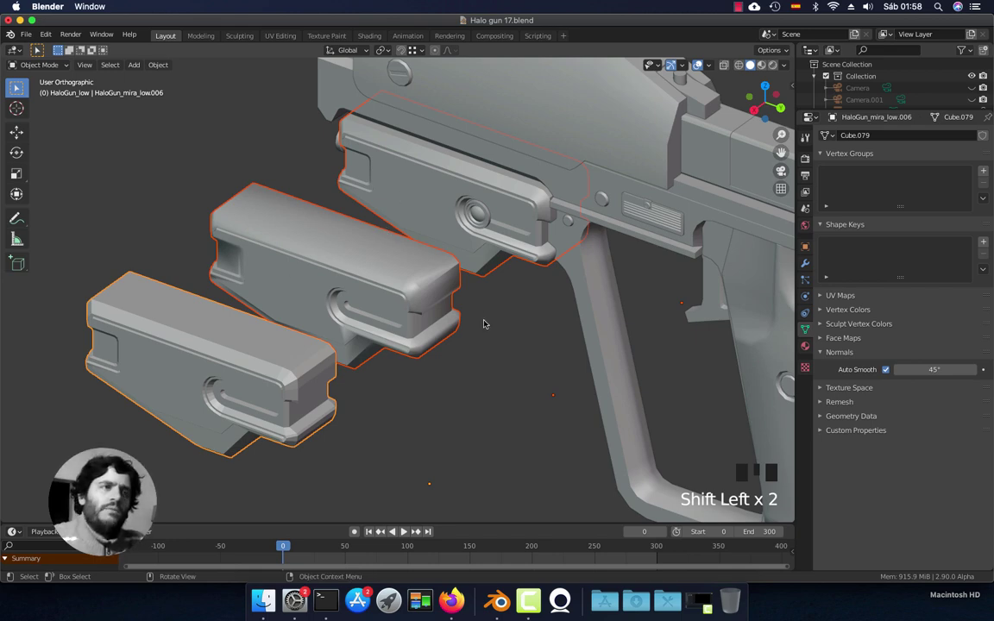
key(KP_Divide)
scroll(484, 325, up, 4)
middle_drag(485, 323, 468, 313)
click(607, 422)
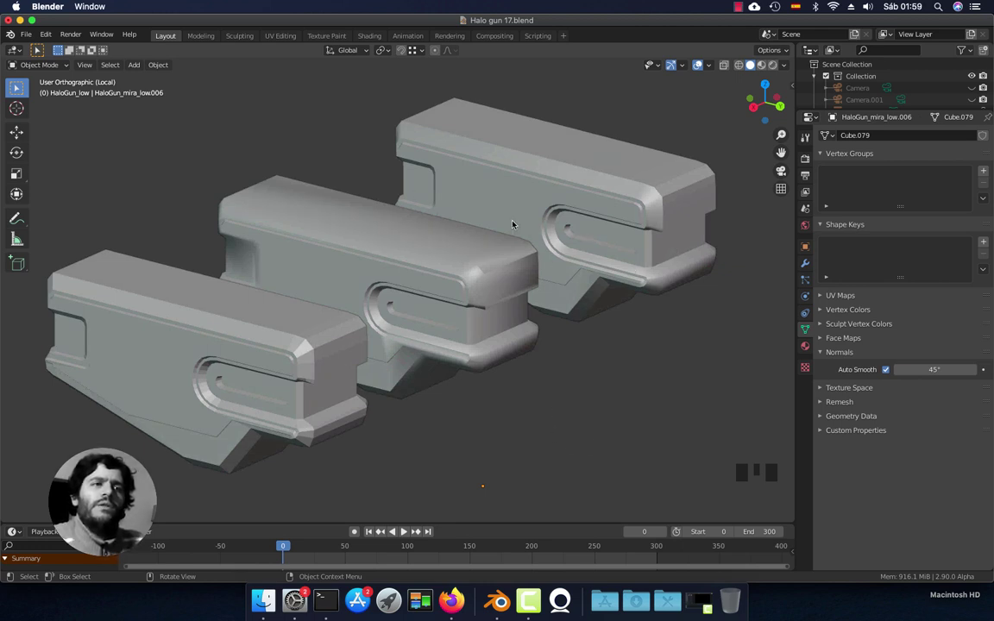
Select the outermost flat-shaded copy and examine the faceted shading on its bevels and rounded slot up close.
click(255, 321)
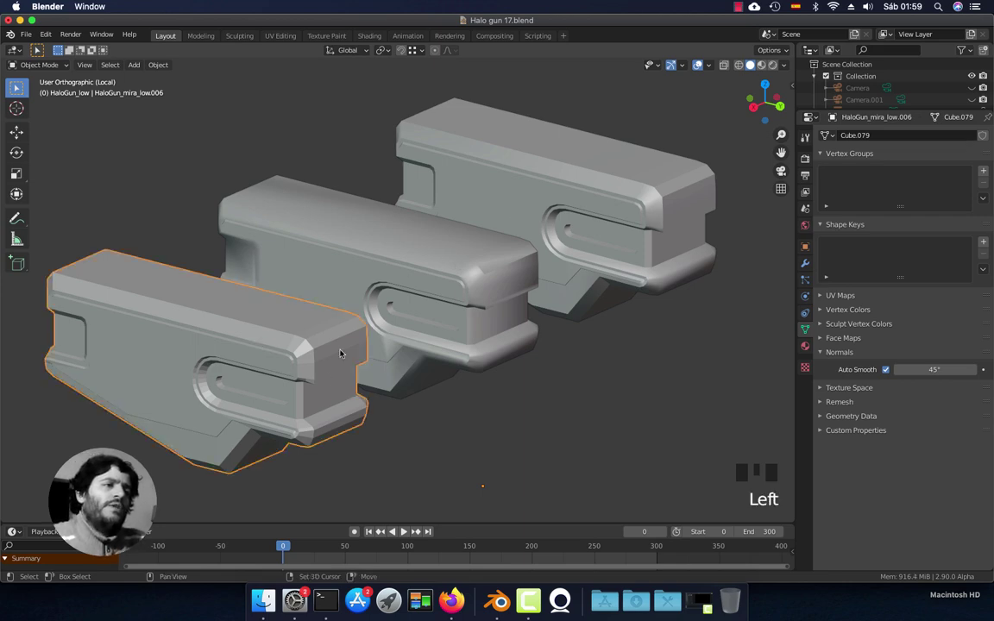
scroll(377, 311, up, 2)
middle_drag(377, 311, 342, 289)
scroll(426, 284, up, 1)
shift+middle_drag(314, 322, 315, 304)
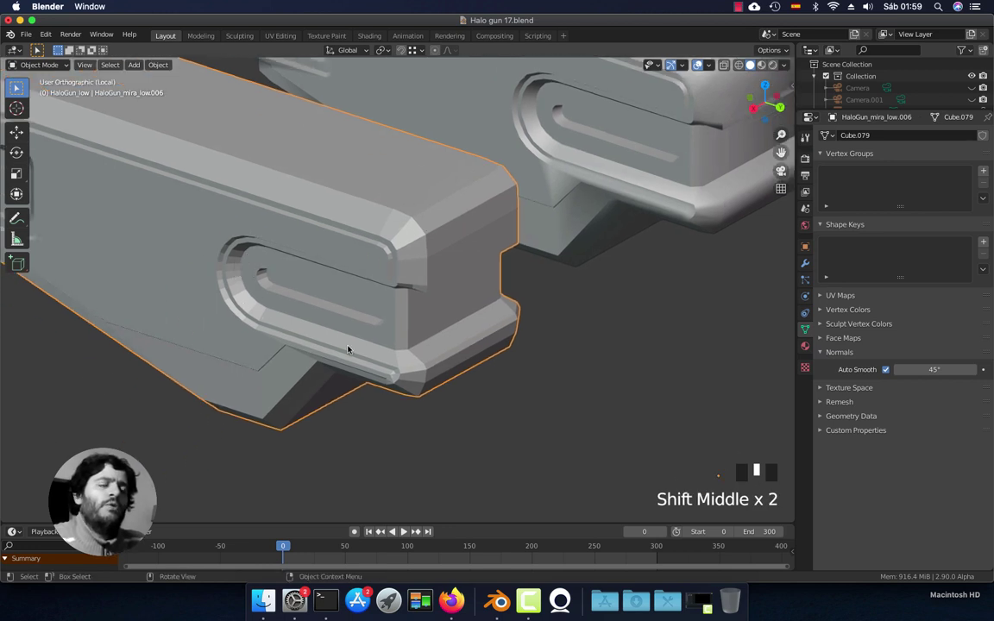
shift+middle_drag(353, 341, 324, 227)
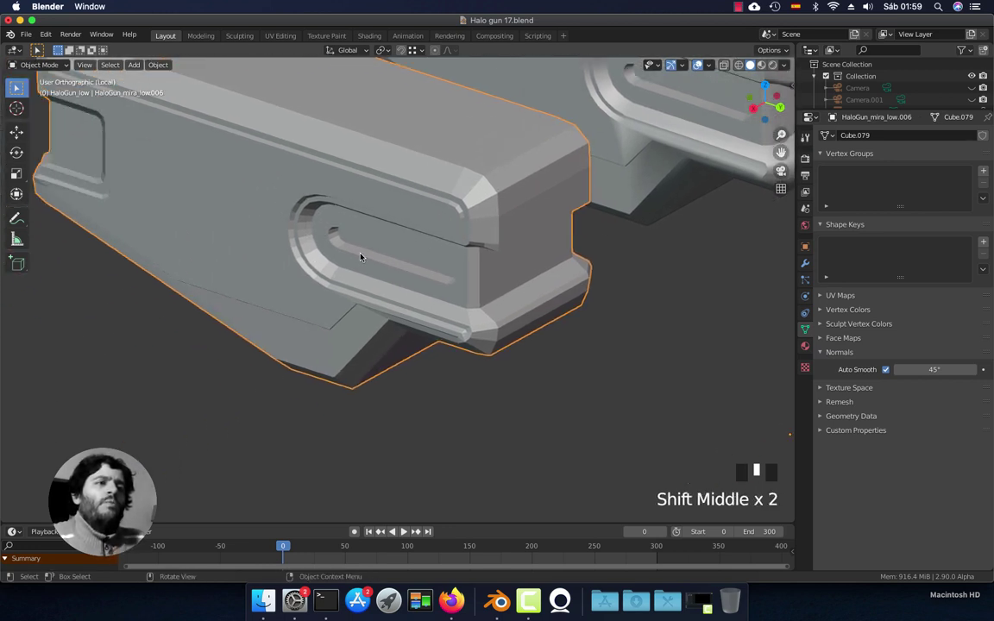
scroll(268, 205, up, 3)
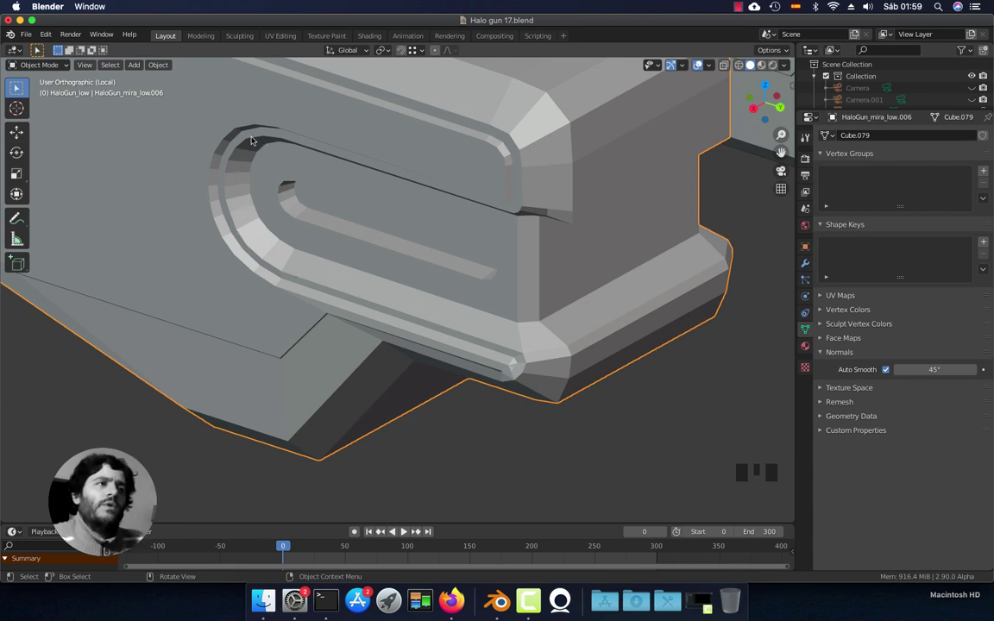
scroll(277, 232, down, 2)
scroll(371, 220, down, 3)
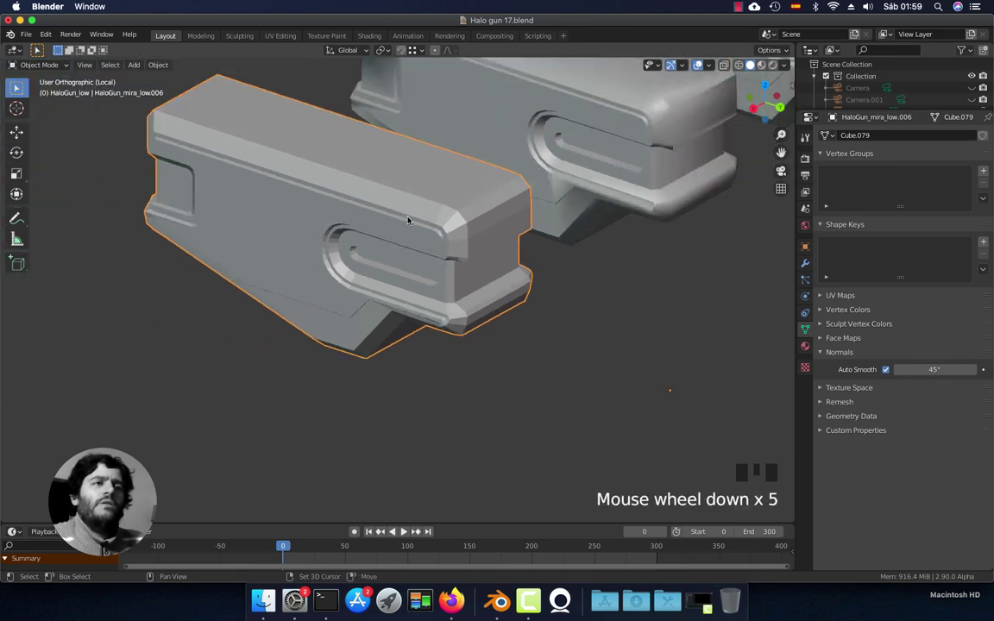
Select the middle copy of the gun part and apply Shade Smooth to it.
shift+middle_drag(405, 221, 398, 278)
click(397, 282)
scroll(284, 348, up, 2)
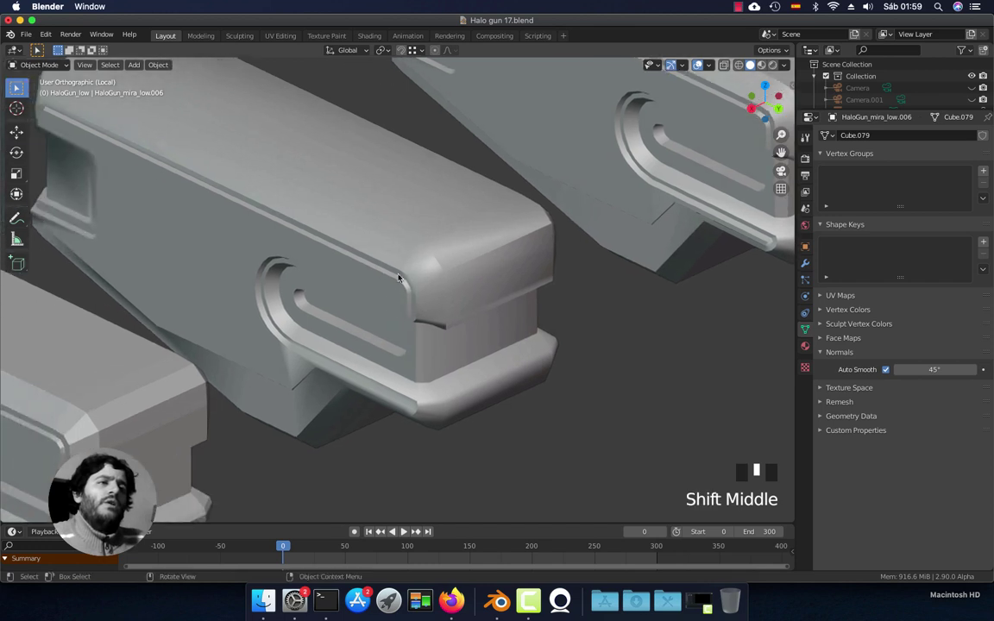
click(410, 346)
right_click(397, 223)
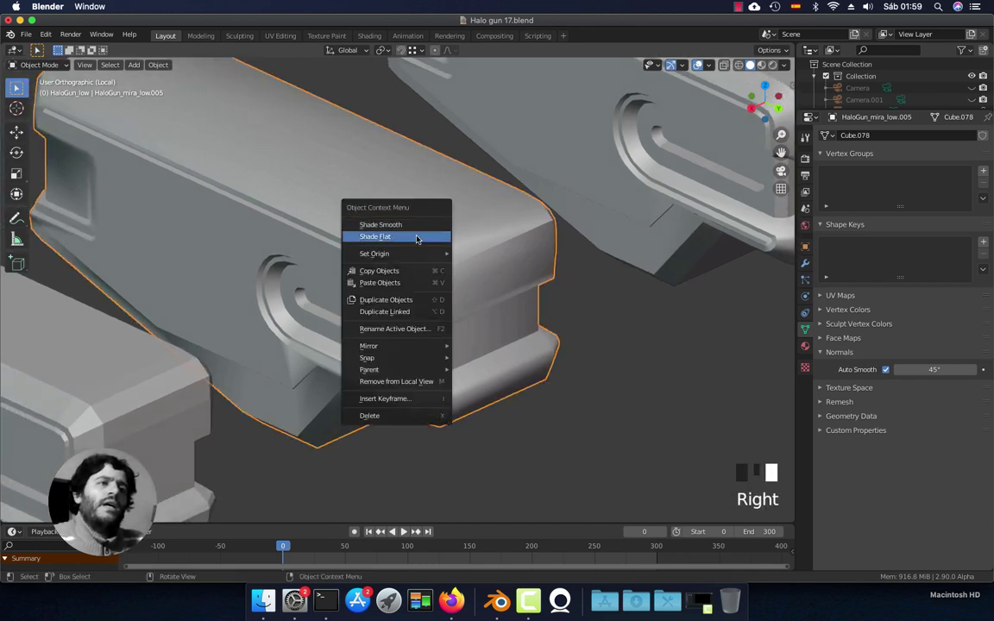
click(414, 226)
Disable Auto Smooth on the middle copy and compare its shading with the two neighbouring copies.
scroll(365, 284, up, 2)
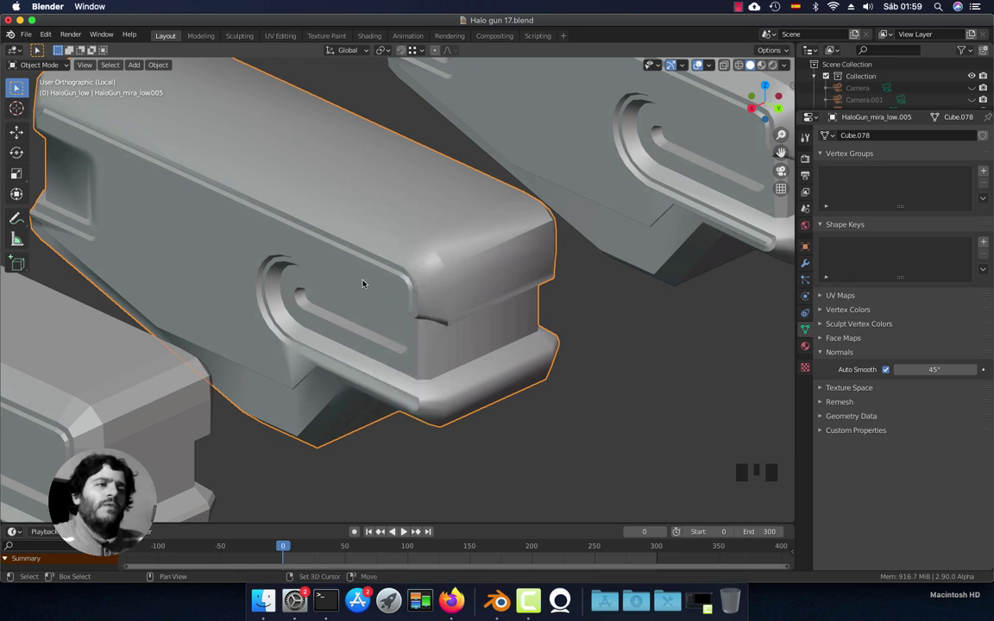
middle_drag(382, 264, 395, 263)
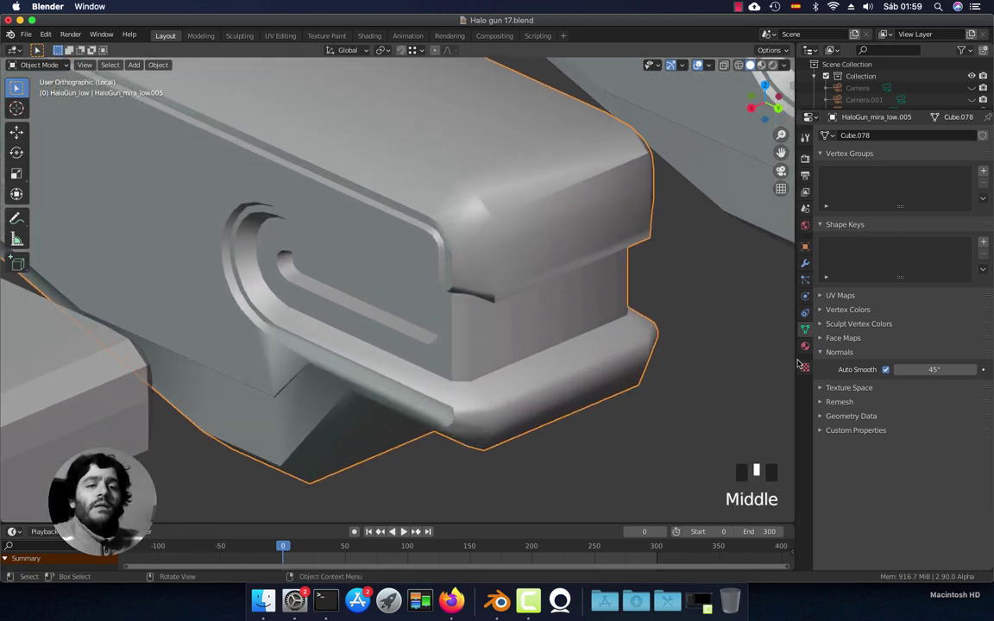
click(887, 369)
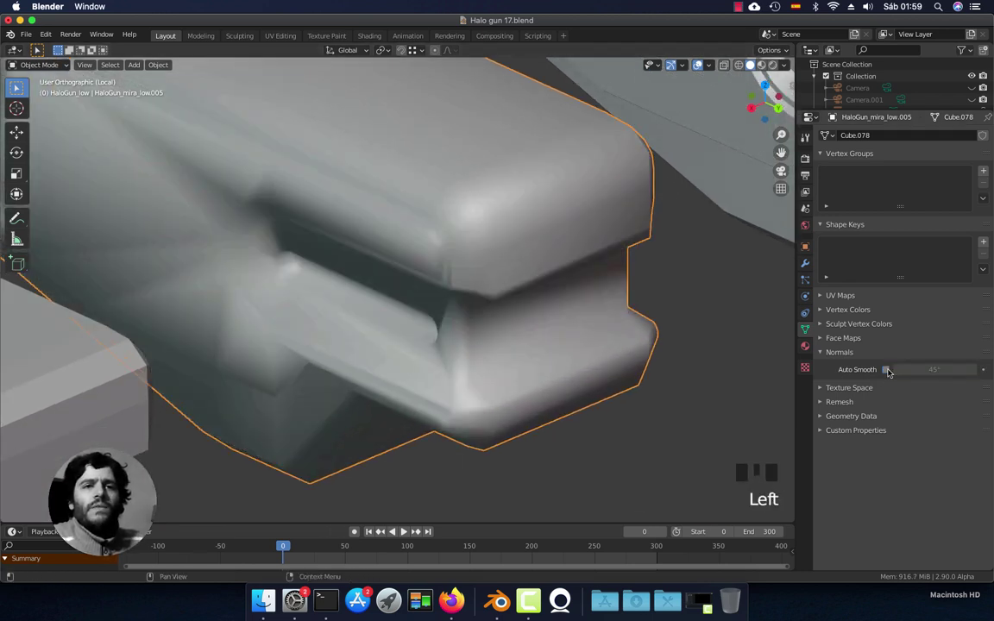
scroll(692, 364, down, 4)
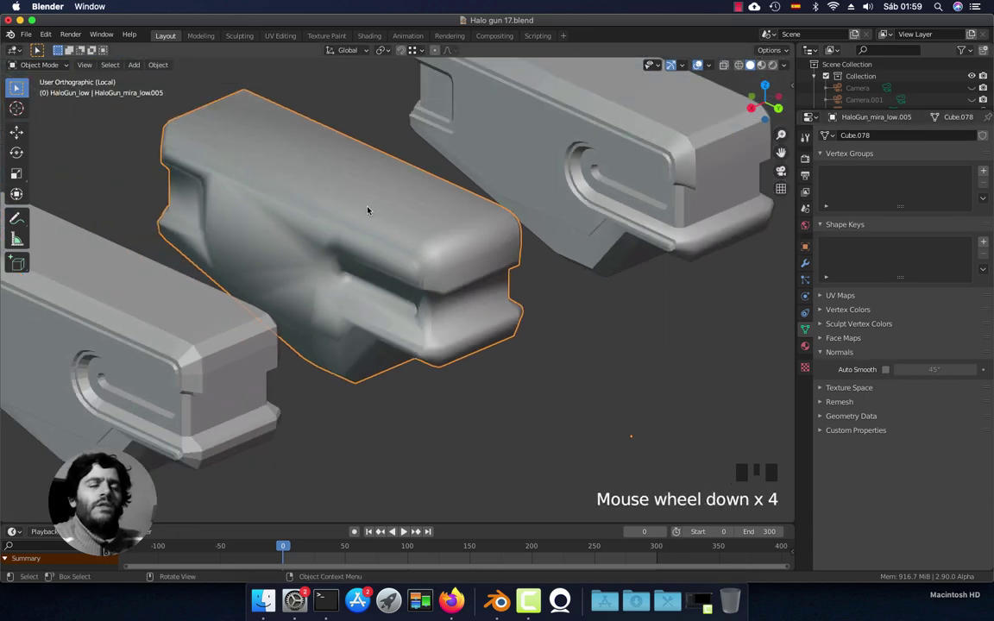
Compare the fully smoothed middle copy with its neighbours and re-enable Auto Smooth on it.
scroll(463, 295, down, 1)
scroll(468, 295, up, 5)
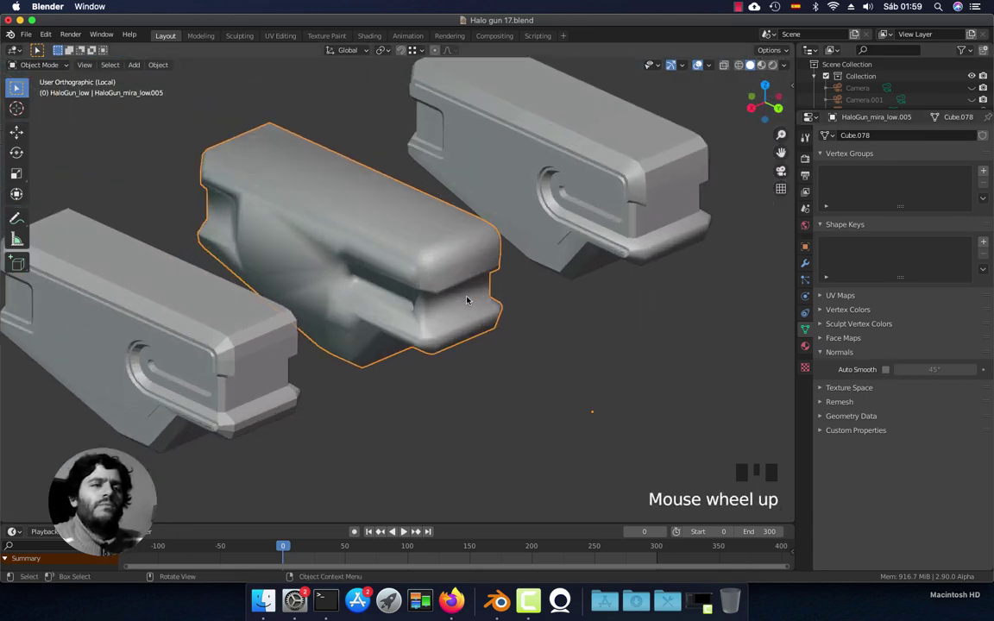
scroll(467, 295, down, 2)
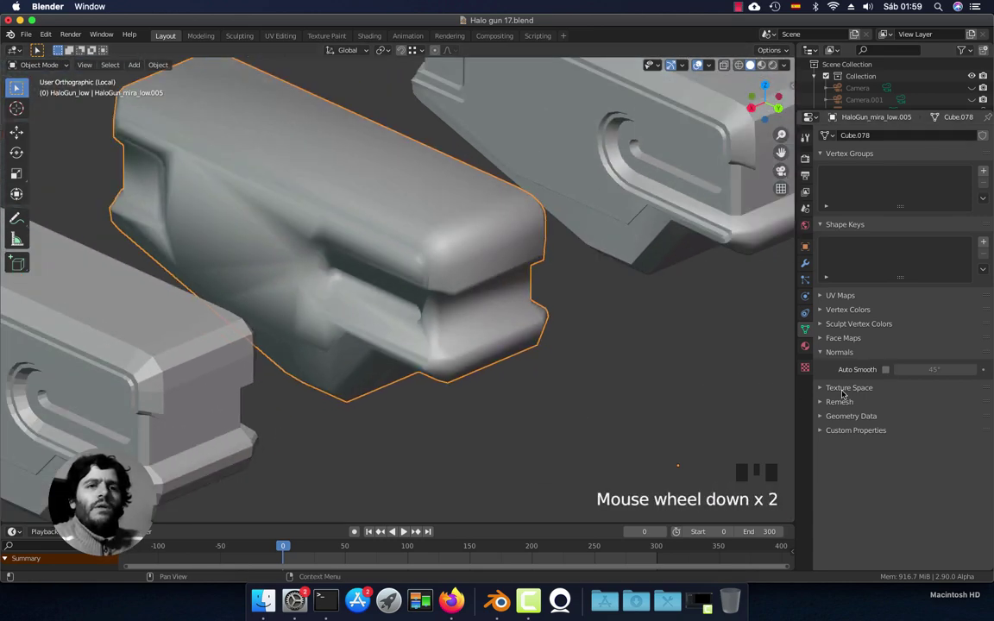
click(886, 369)
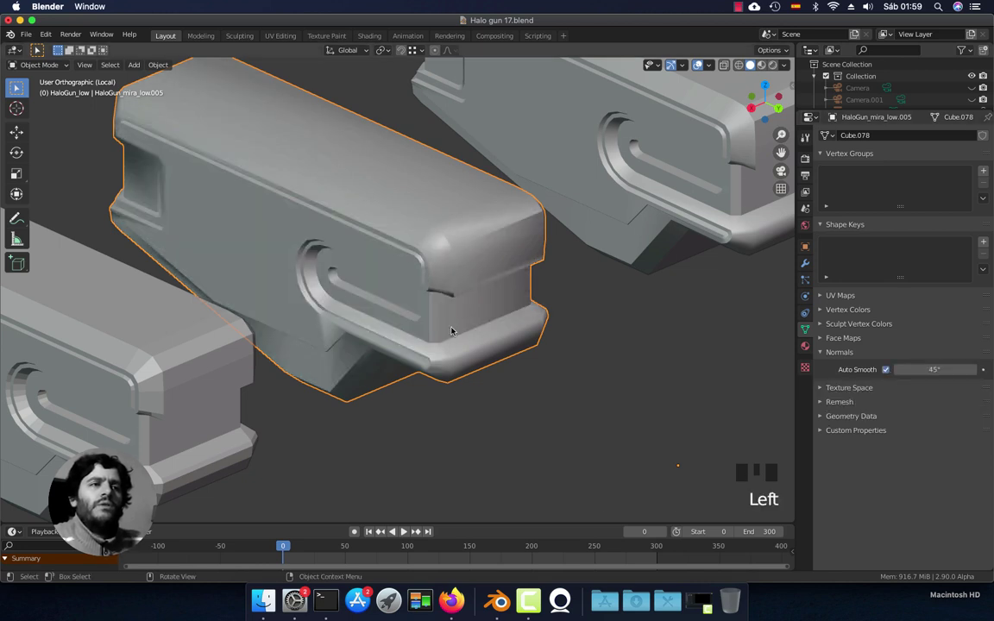
Examine the Auto Smooth shading on the middle copy's slot, front corner and bevels up close.
scroll(453, 330, up, 4)
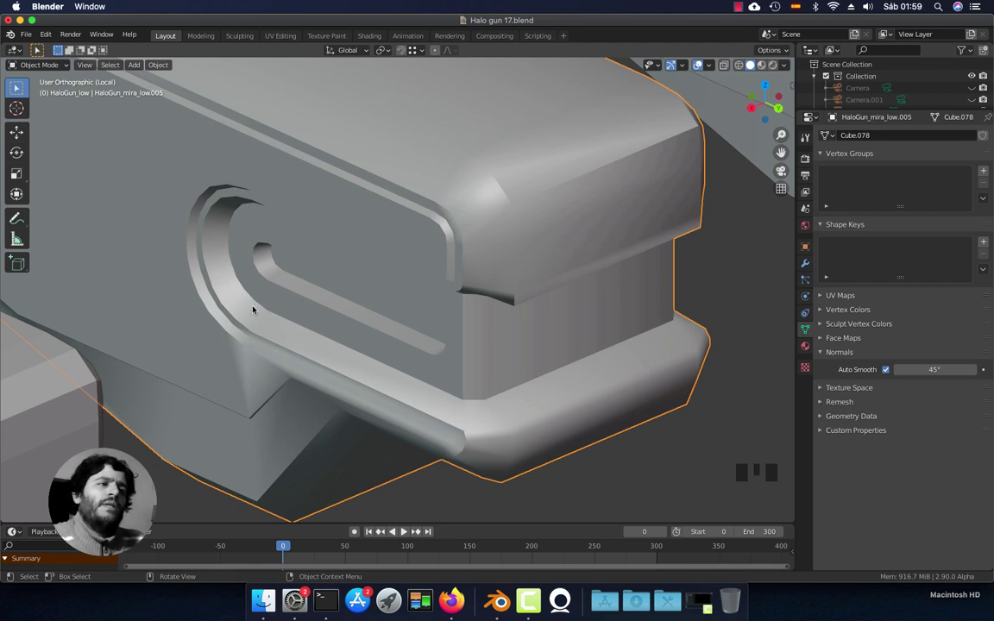
middle_drag(311, 215, 354, 236)
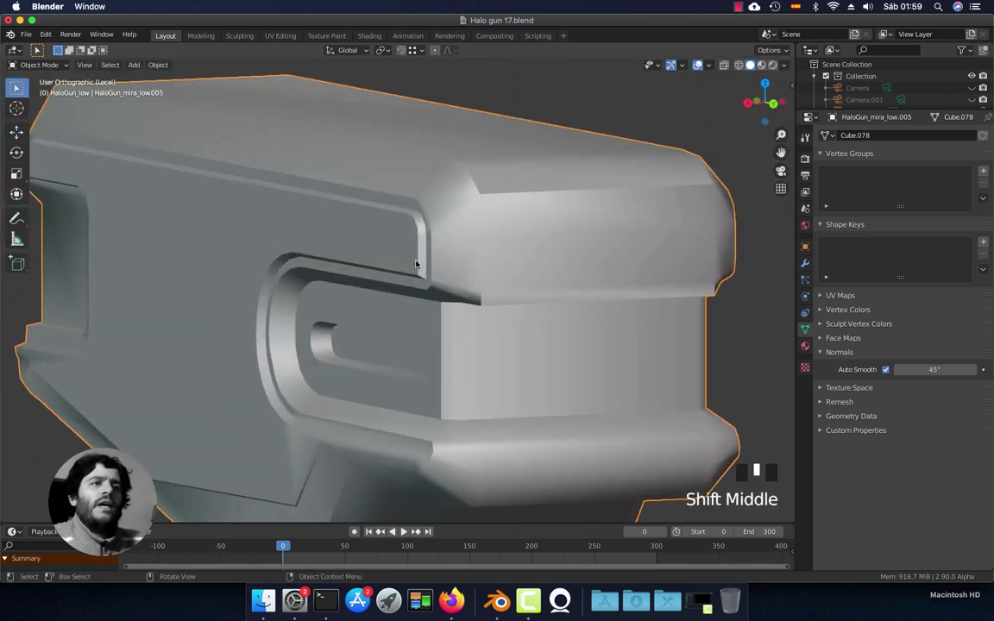
middle_drag(264, 231, 381, 255)
scroll(381, 250, up, 4)
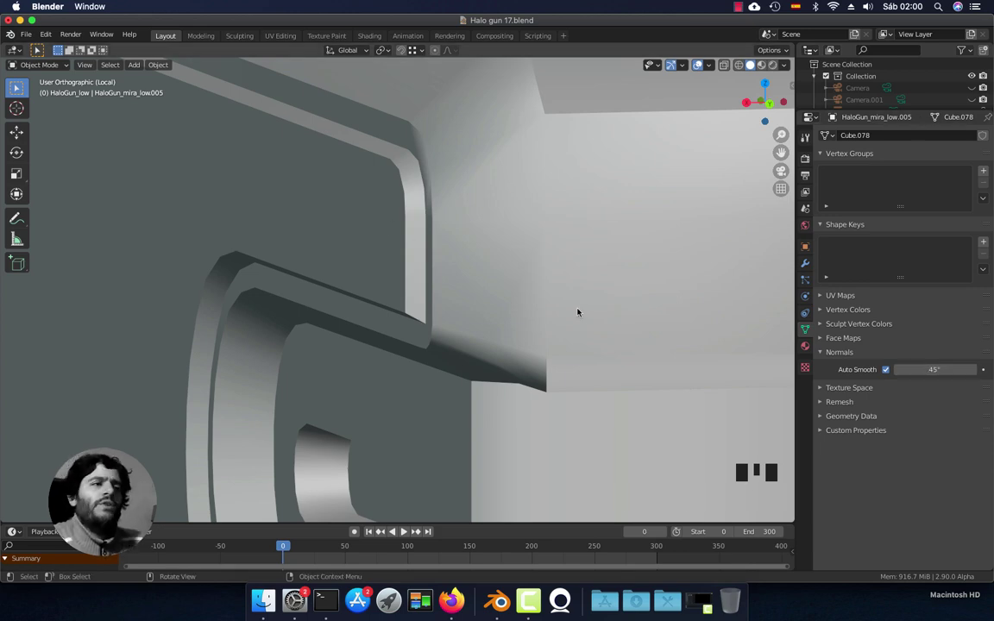
scroll(443, 266, down, 3)
middle_drag(443, 267, 469, 186)
scroll(448, 296, down, 2)
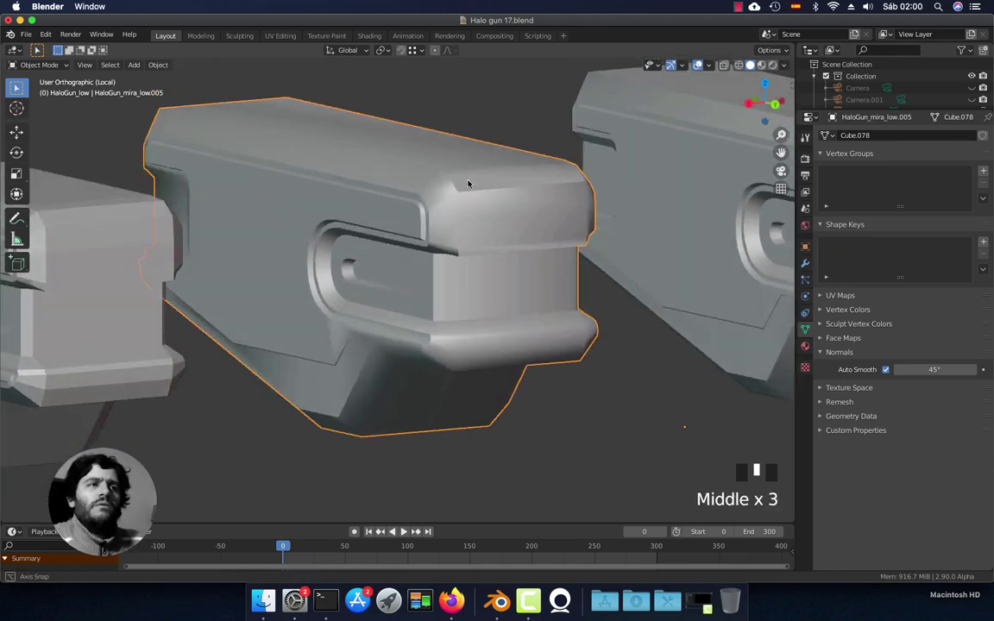
scroll(471, 247, down, 1)
shift+middle_drag(471, 246, 448, 286)
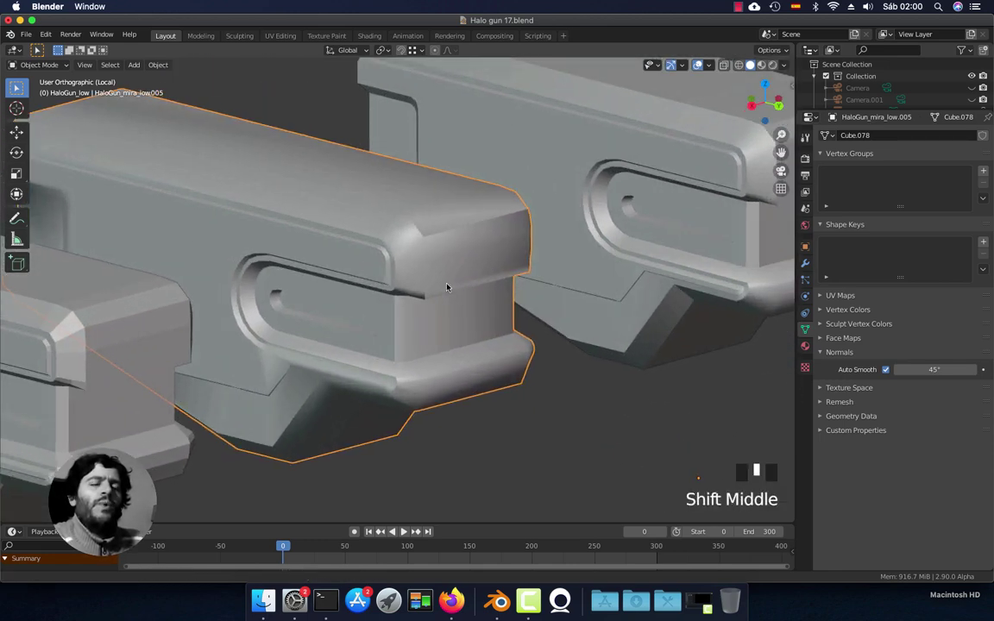
scroll(415, 298, down, 1)
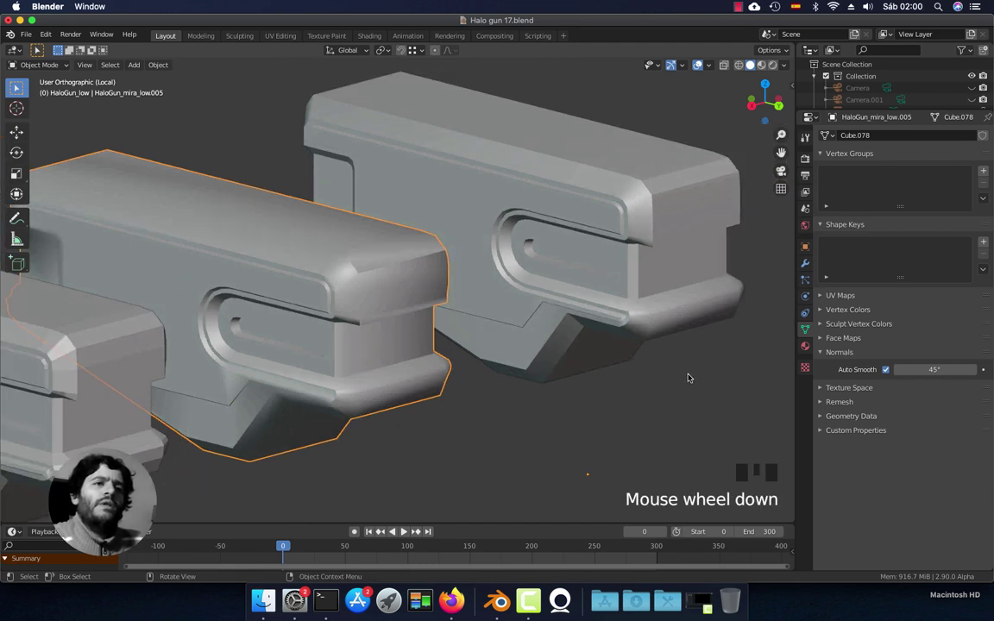
Reselect the middle copy and compare its front and rear shading with the neighbouring copies.
click(655, 192)
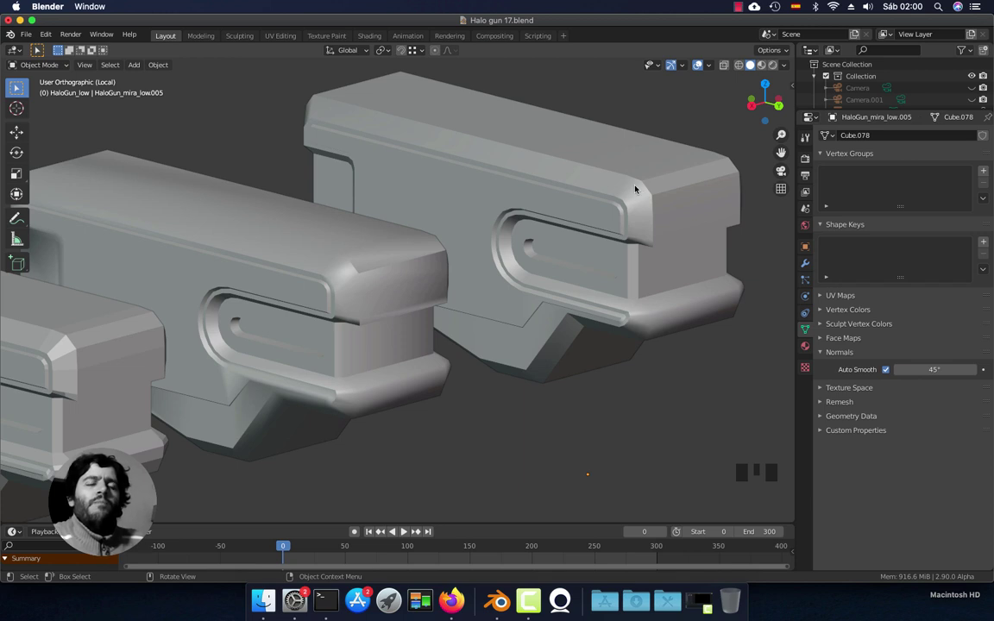
click(364, 287)
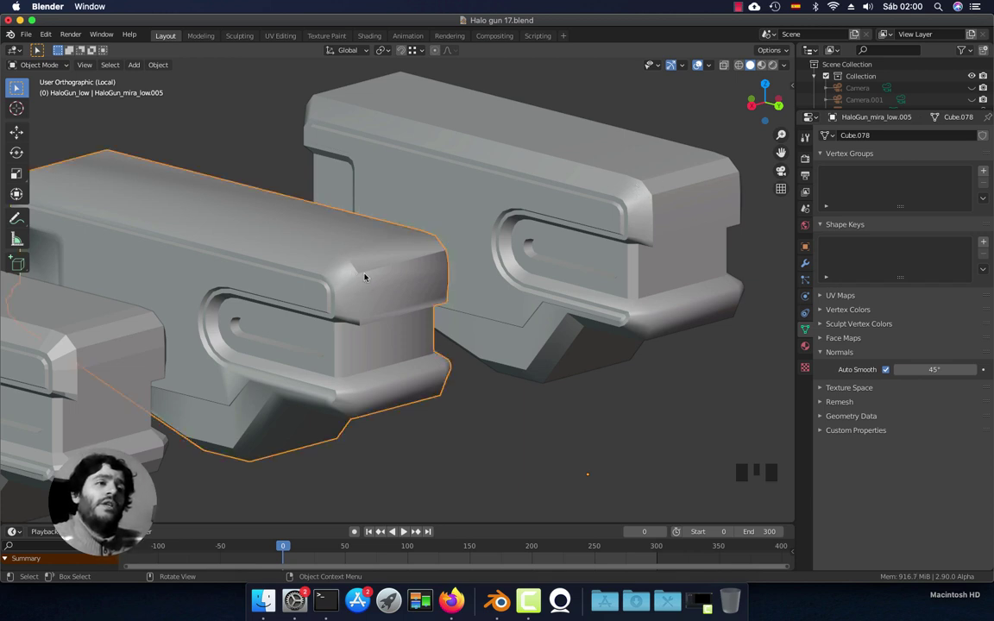
shift+middle_drag(304, 312, 331, 279)
scroll(287, 298, up, 2)
middle_drag(308, 321, 303, 349)
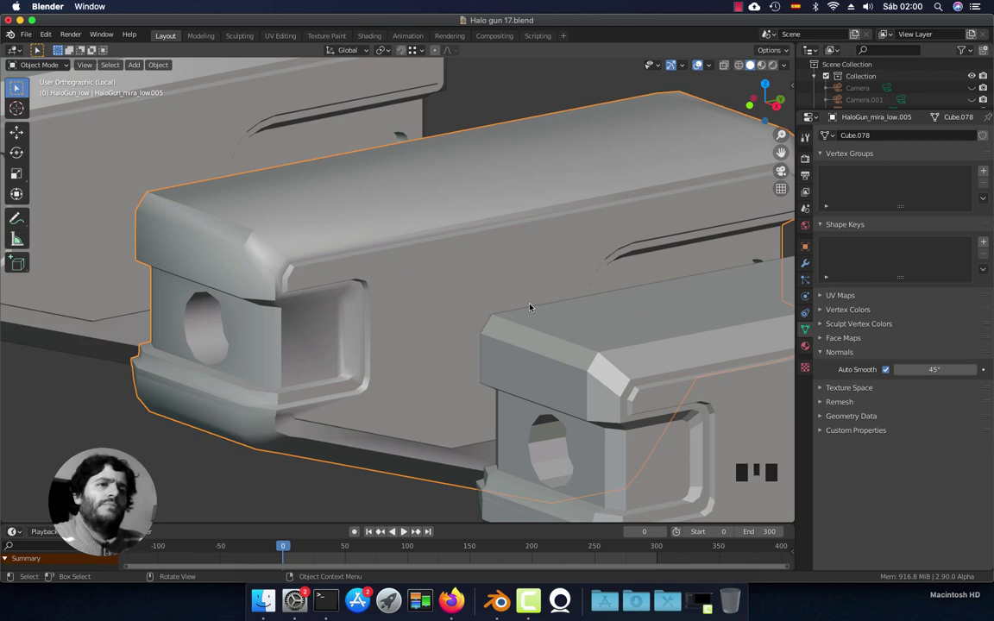
scroll(353, 281, down, 1)
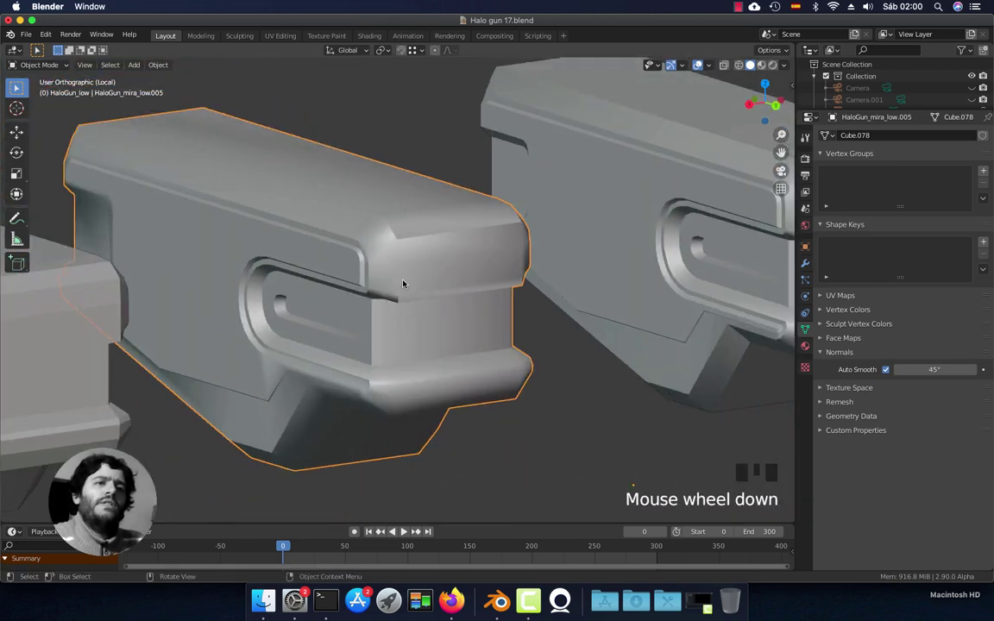
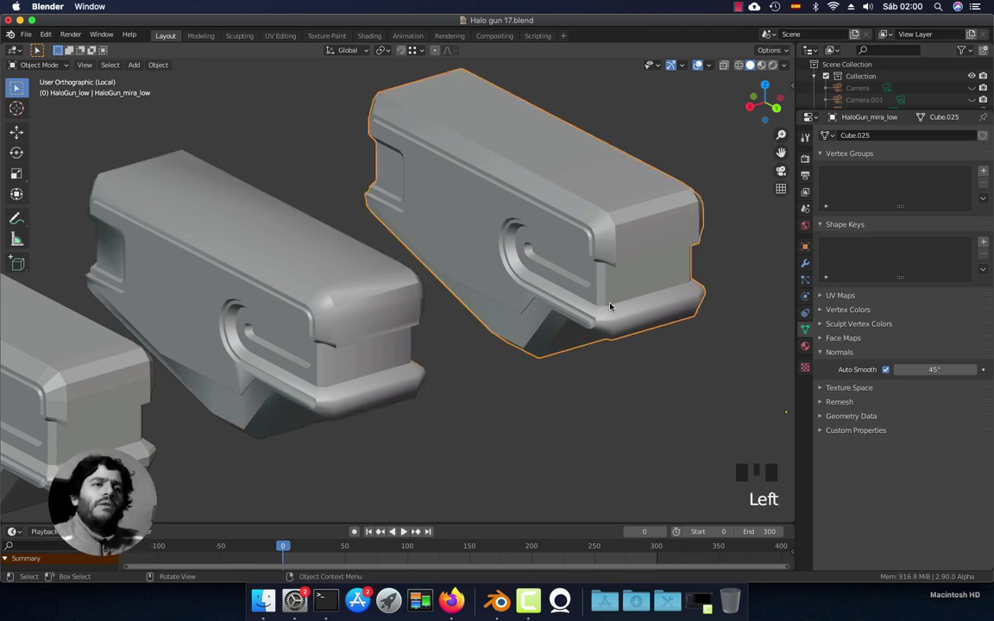
Inspect the marked sharp edges of the original HaloGun_mira_low part in Edit Mode, checking the upper bevel's face and edges.
scroll(445, 329, up, 3)
shift+middle_drag(490, 234, 484, 323)
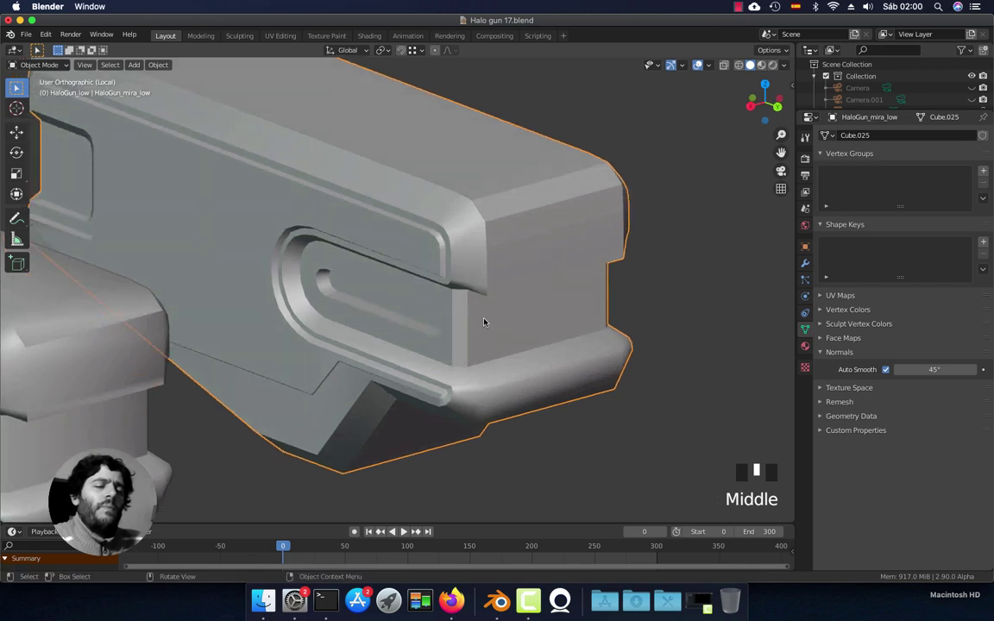
key(Tab)
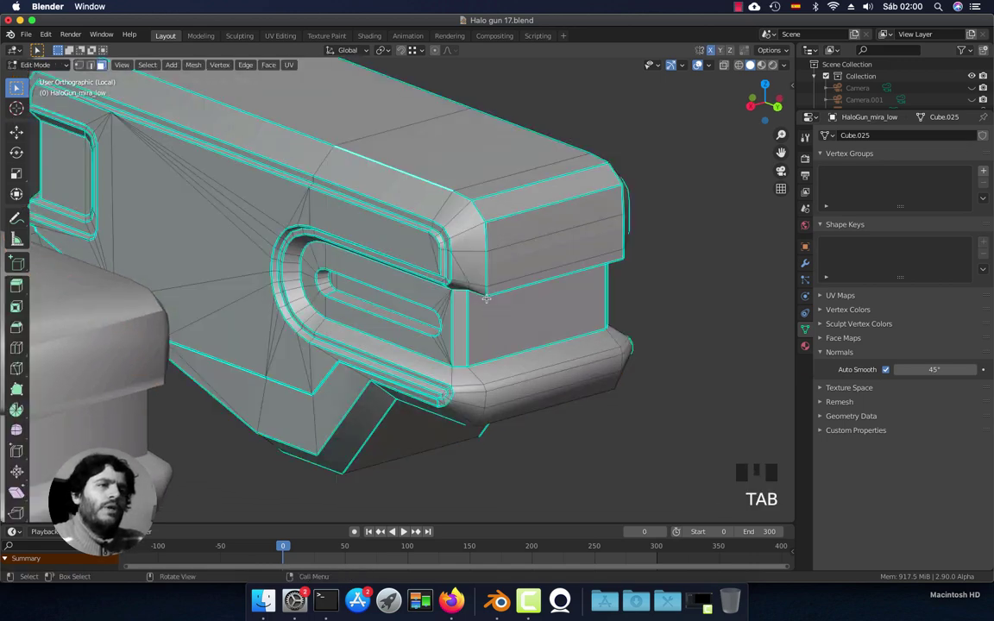
click(665, 257)
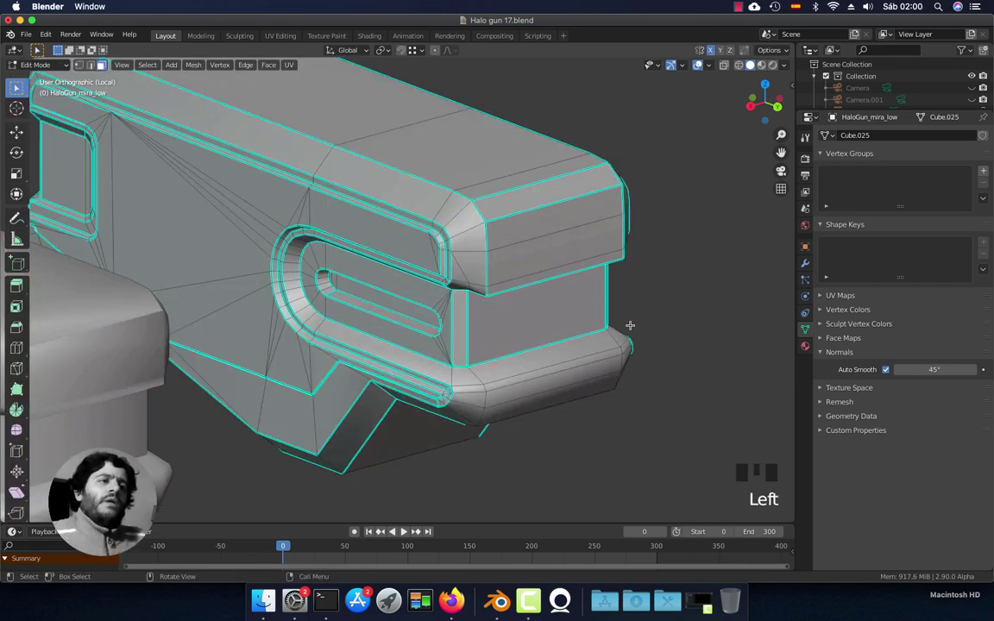
click(400, 170)
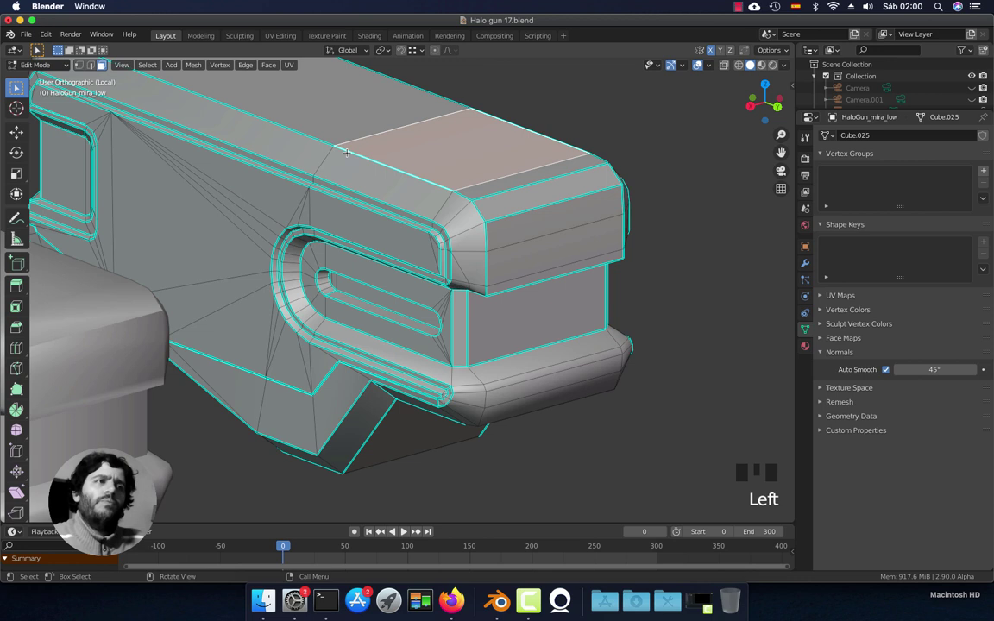
click(430, 186)
shift+click(425, 184)
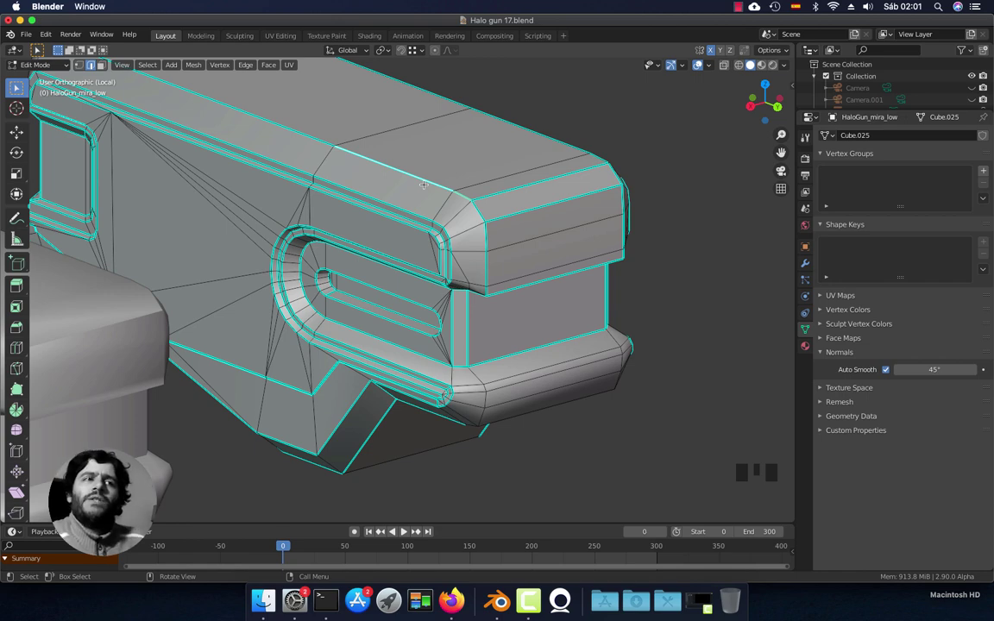
click(430, 192)
click(428, 177)
click(416, 175)
click(406, 176)
key(Tab)
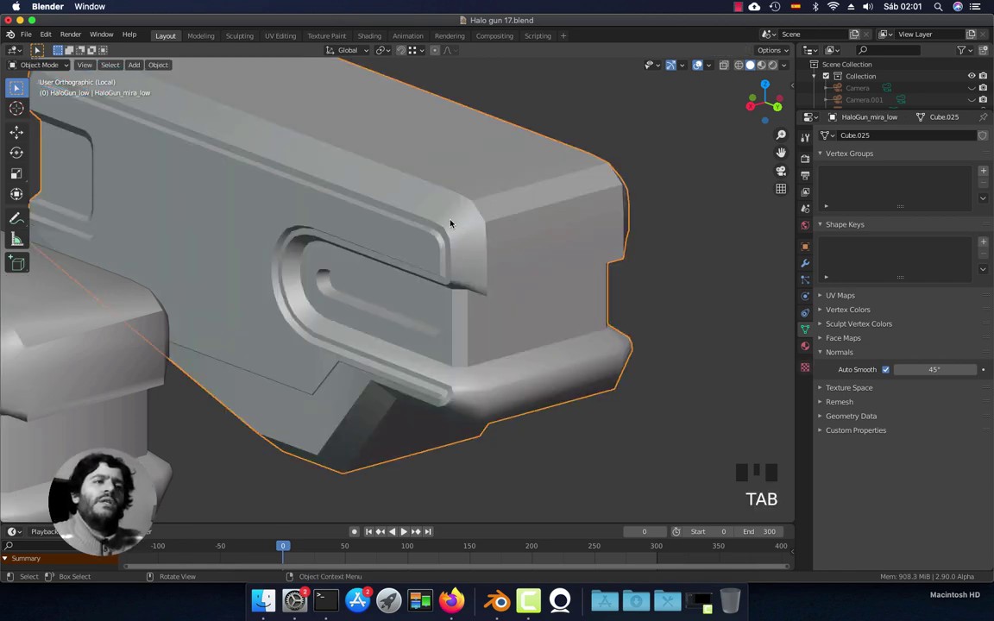
Compare the bevel shading of the middle copy with the original part, selecting each in turn.
scroll(364, 256, down, 2)
scroll(423, 246, up, 1)
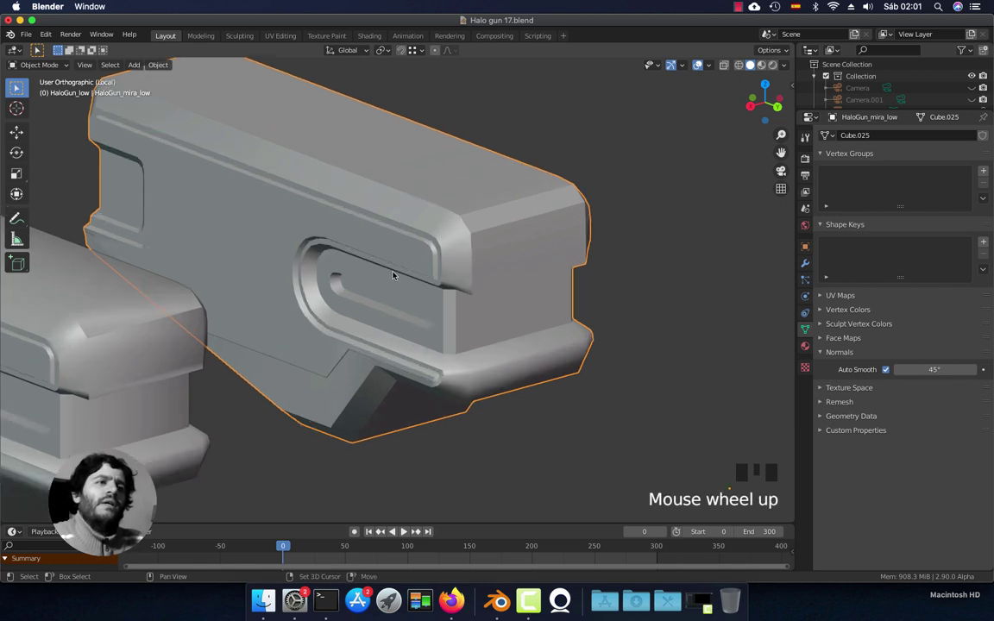
shift+middle_drag(377, 280, 457, 302)
click(216, 317)
shift+middle_drag(215, 317, 291, 308)
scroll(268, 320, down, 2)
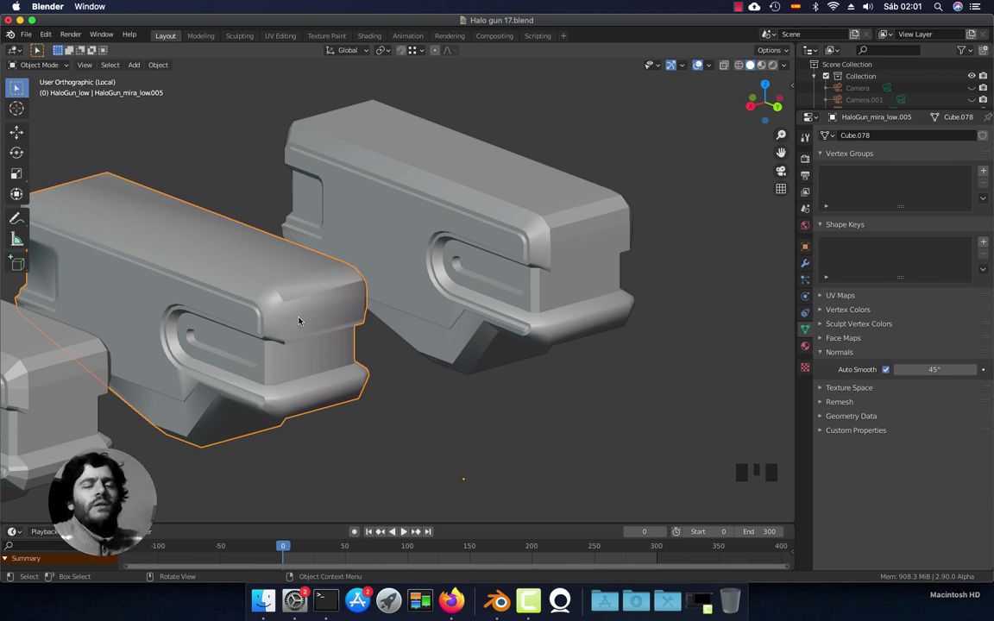
shift+middle_drag(464, 268, 481, 293)
scroll(482, 288, up, 3)
click(515, 257)
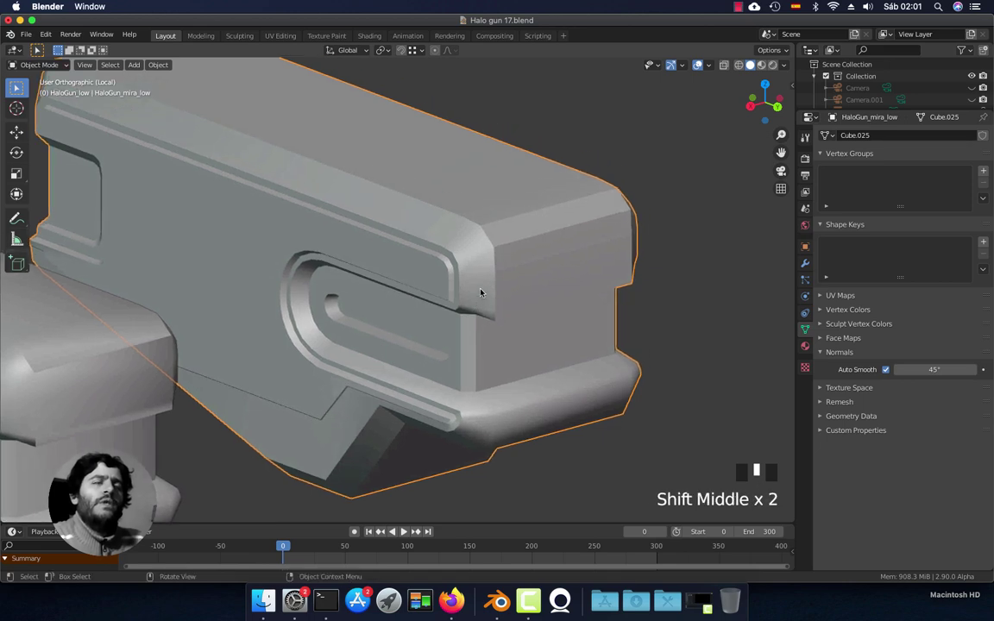
On the original part, select the upper bevel's long edges and the front corner edges and mark them as sharp in Edit Mode.
key(Tab)
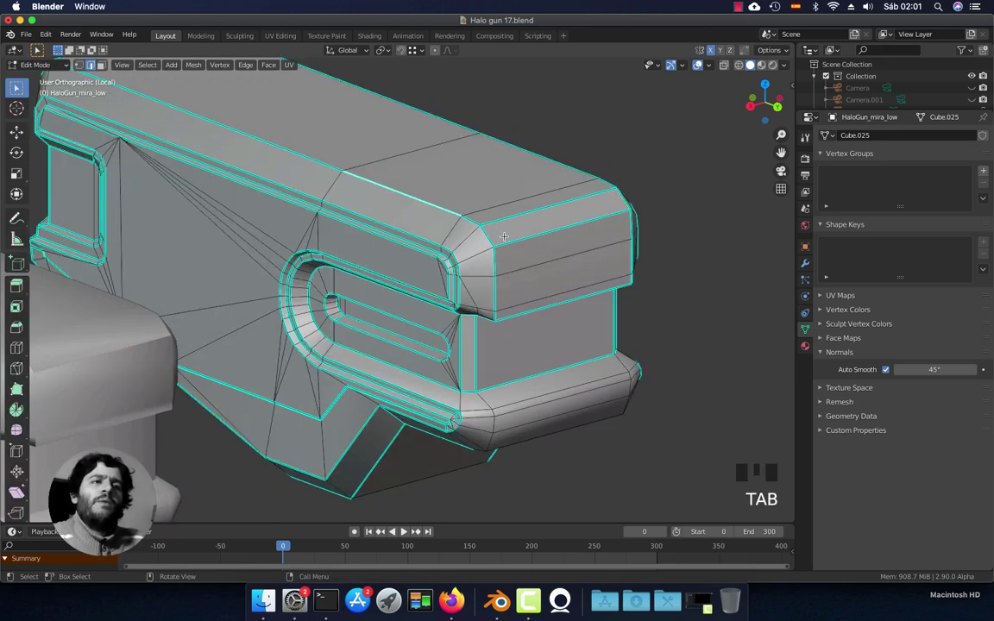
click(447, 215)
click(397, 190)
shift+click(366, 180)
shift+click(315, 164)
shift+click(473, 248)
shift+click(474, 249)
shift+click(476, 251)
middle_drag(475, 251, 491, 257)
scroll(491, 256, up, 4)
shift+click(578, 258)
shift+click(578, 259)
middle_drag(578, 258, 543, 304)
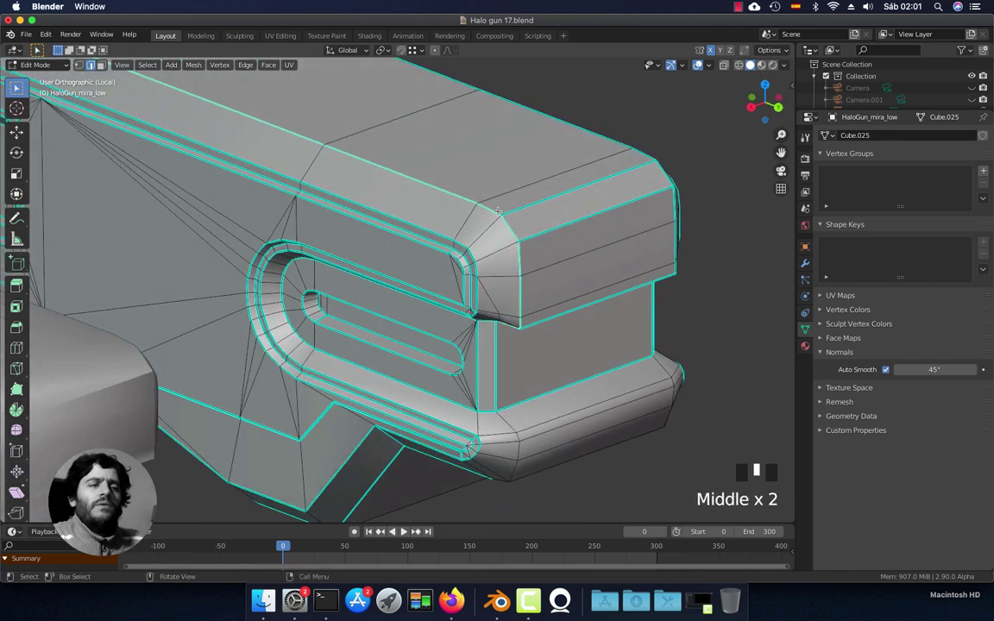
right_click(561, 244)
right_click(561, 176)
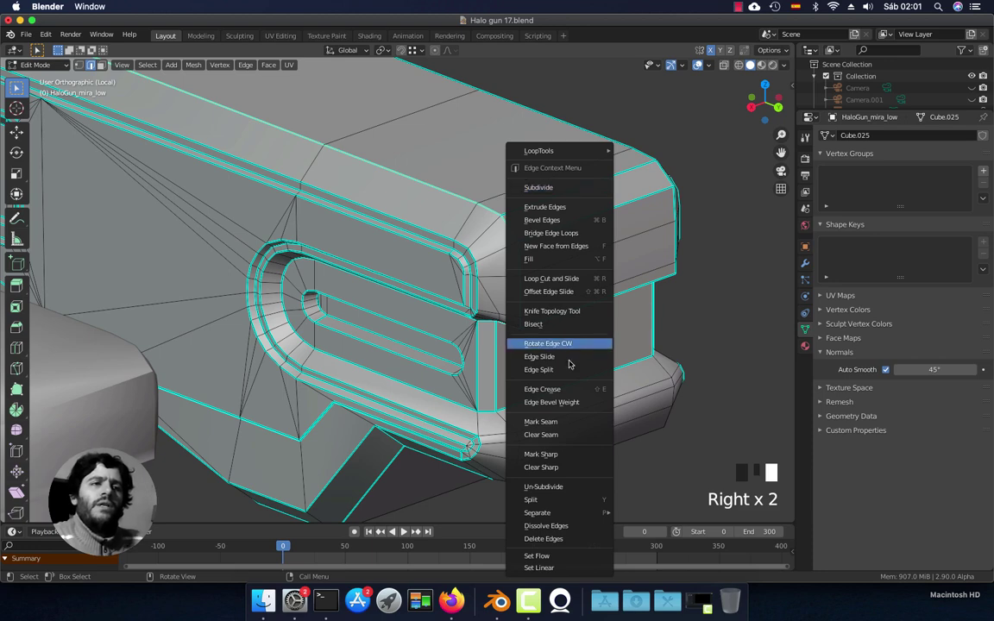
click(559, 455)
scroll(557, 291, down, 3)
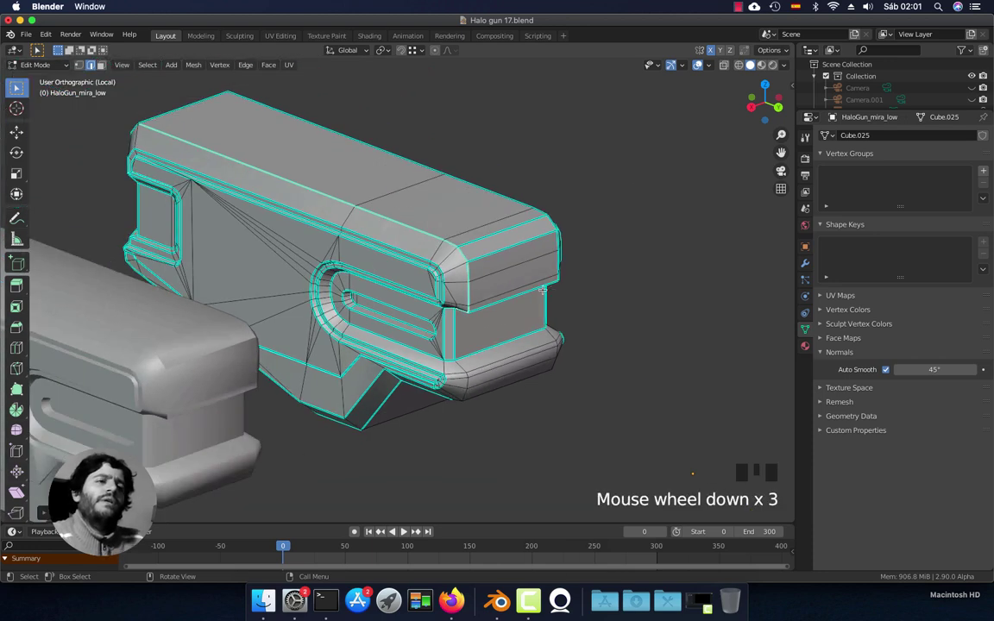
shift+middle_drag(557, 291, 495, 192)
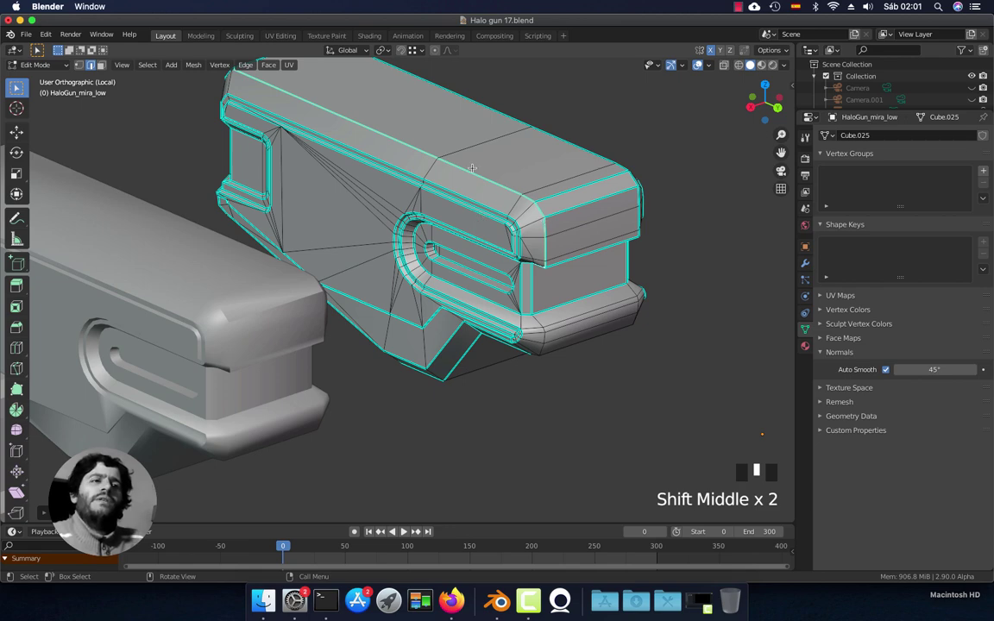
middle_drag(540, 231, 553, 203)
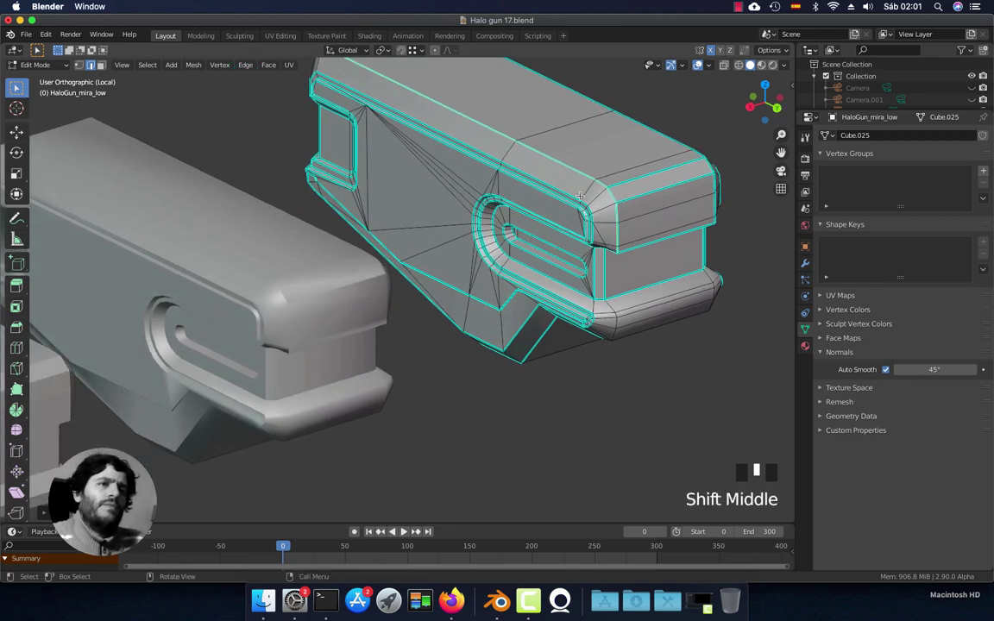
key(Tab)
On the middle copy, select the upper bevel's edge loops on both sides, down the front corners, and mark them as sharp in Edit Mode.
click(329, 268)
shift+middle_drag(275, 307, 340, 262)
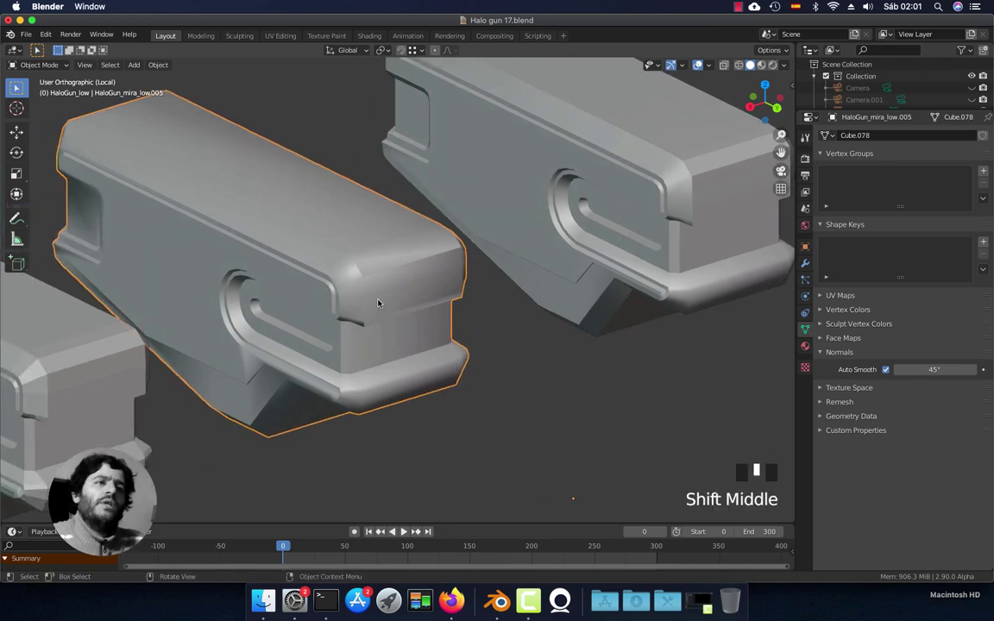
scroll(408, 290, up, 3)
key(Tab)
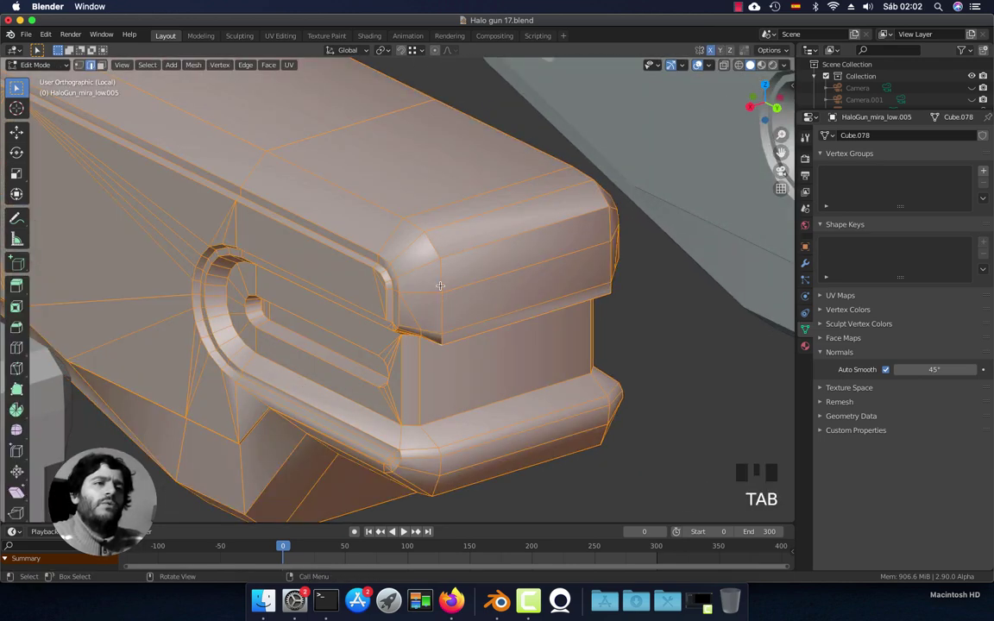
key(2)
shift+click(427, 250)
alt+click(424, 244)
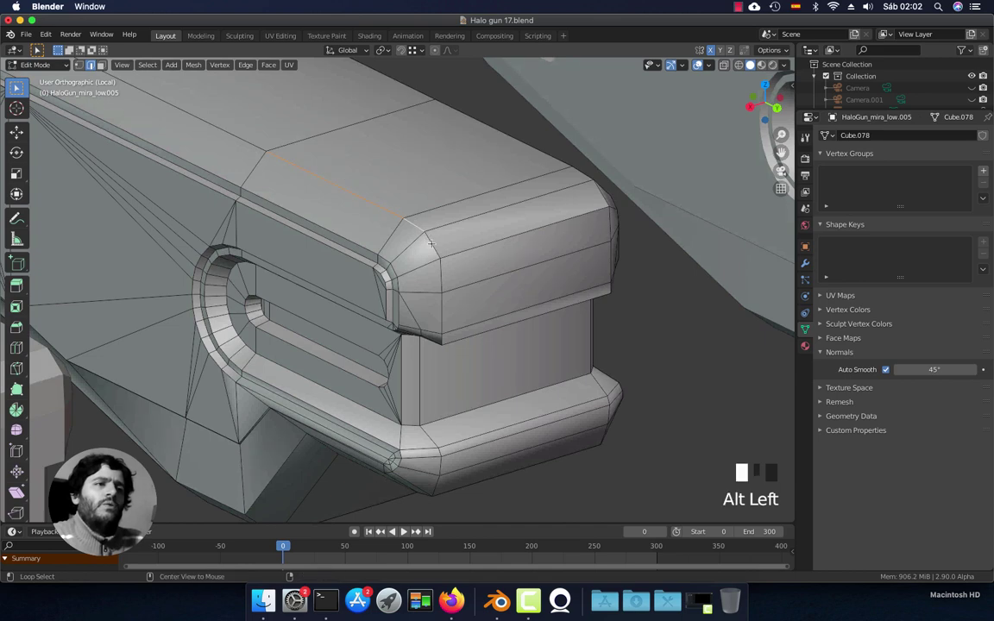
middle_drag(424, 244, 445, 207)
alt+shift+click(399, 240)
scroll(445, 207, up, 2)
middle_drag(405, 170, 399, 229)
shift+click(427, 207)
scroll(411, 314, down, 1)
shift+middle_drag(412, 314, 366, 237)
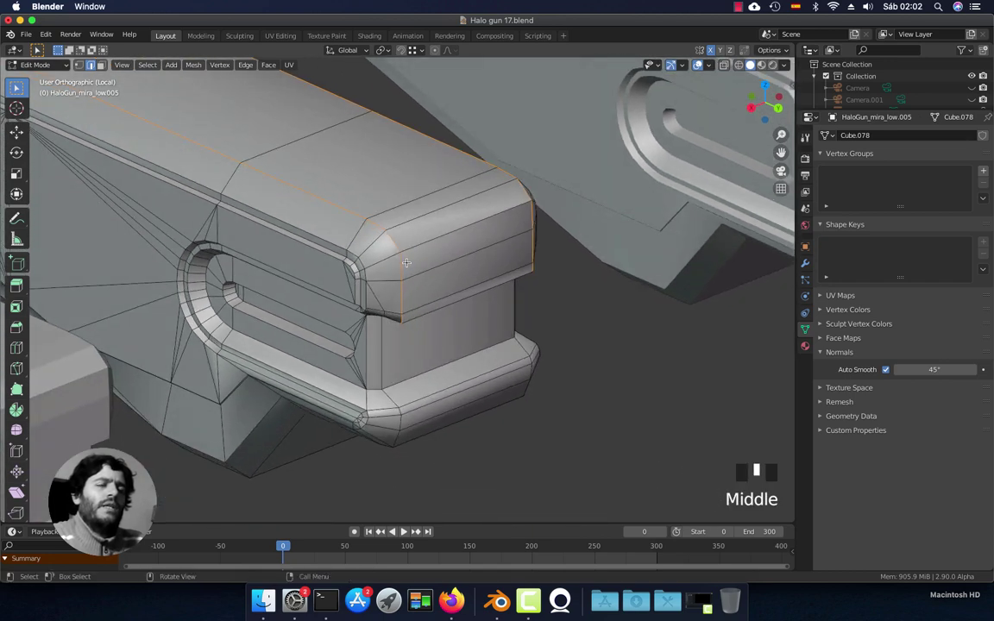
right_click(493, 246)
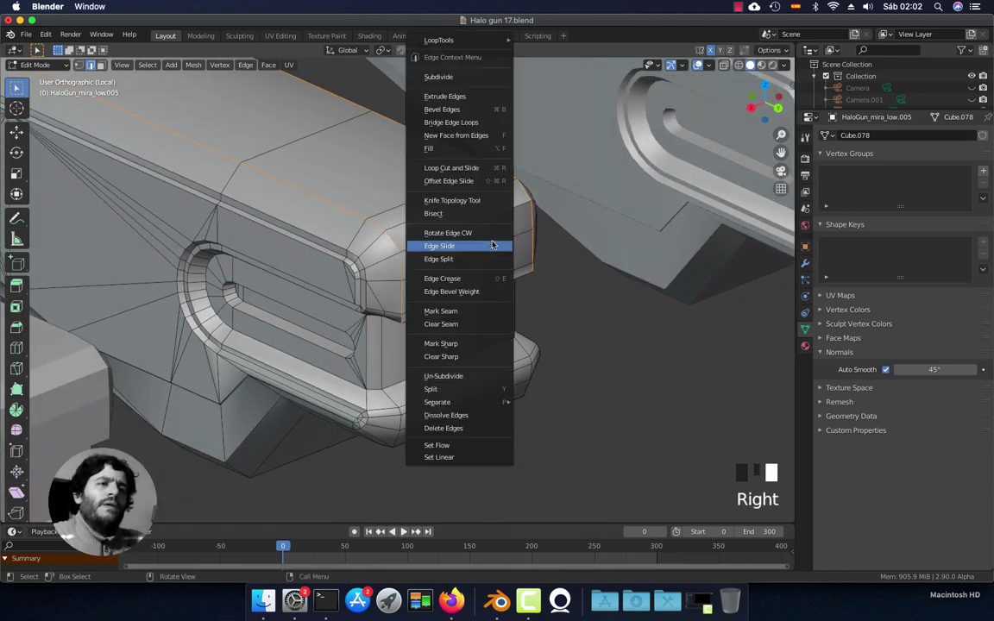
click(472, 346)
middle_drag(470, 343, 361, 230)
key(Tab)
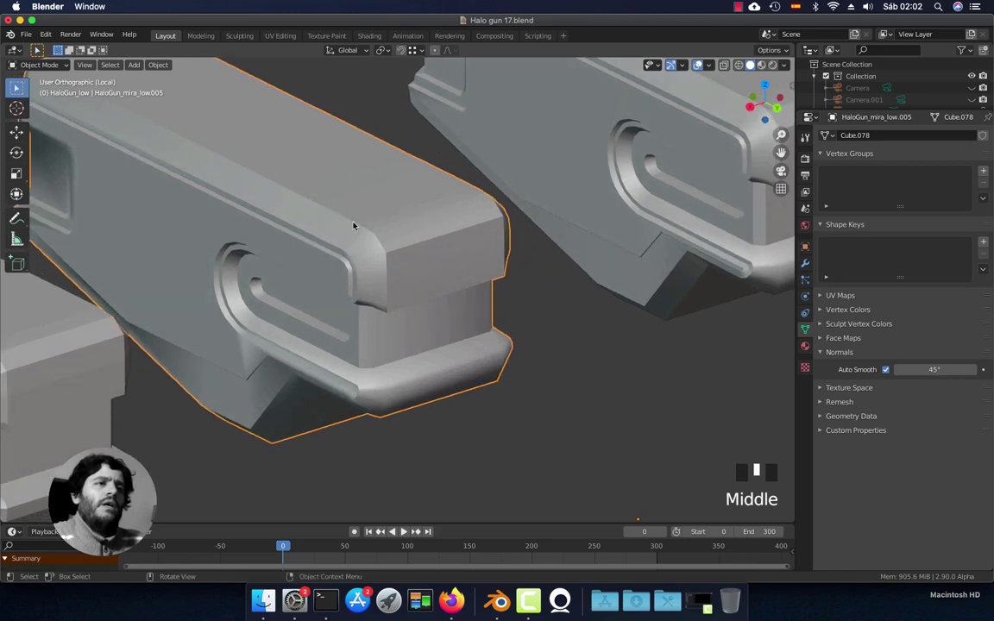
Examine the middle copy's bevel shading at the front and around the end with the round hole.
middle_drag(390, 270, 392, 303)
middle_drag(435, 238, 435, 302)
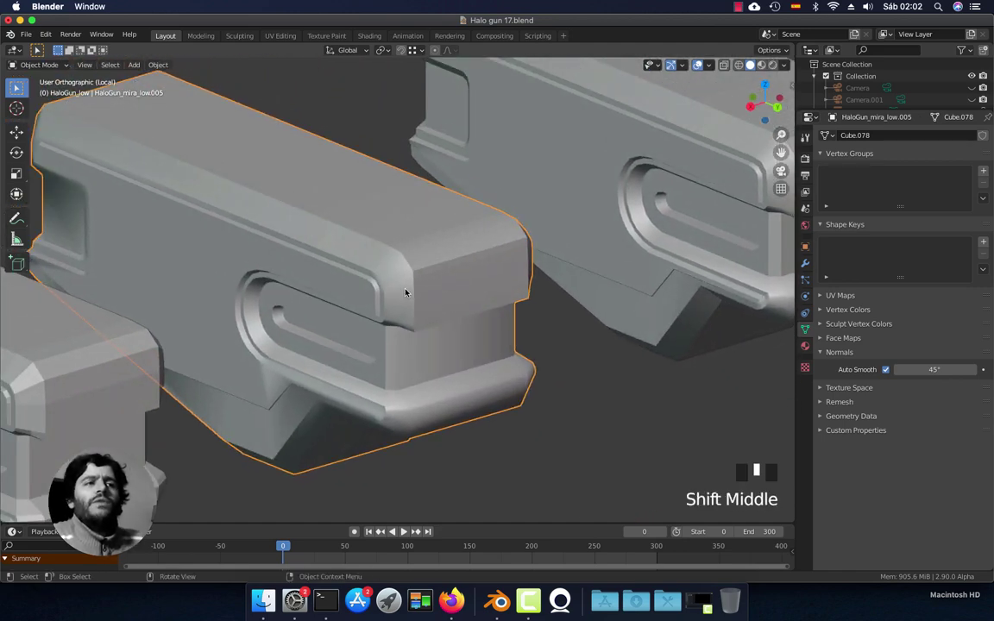
scroll(392, 290, down, 2)
middle_drag(393, 290, 302, 291)
middle_drag(102, 266, 440, 257)
scroll(415, 303, up, 2)
scroll(416, 303, up, 3)
On the middle copy's round-hole end, select the side corner edges and the recess's inner edge loop and mark them as sharp.
key(Tab)
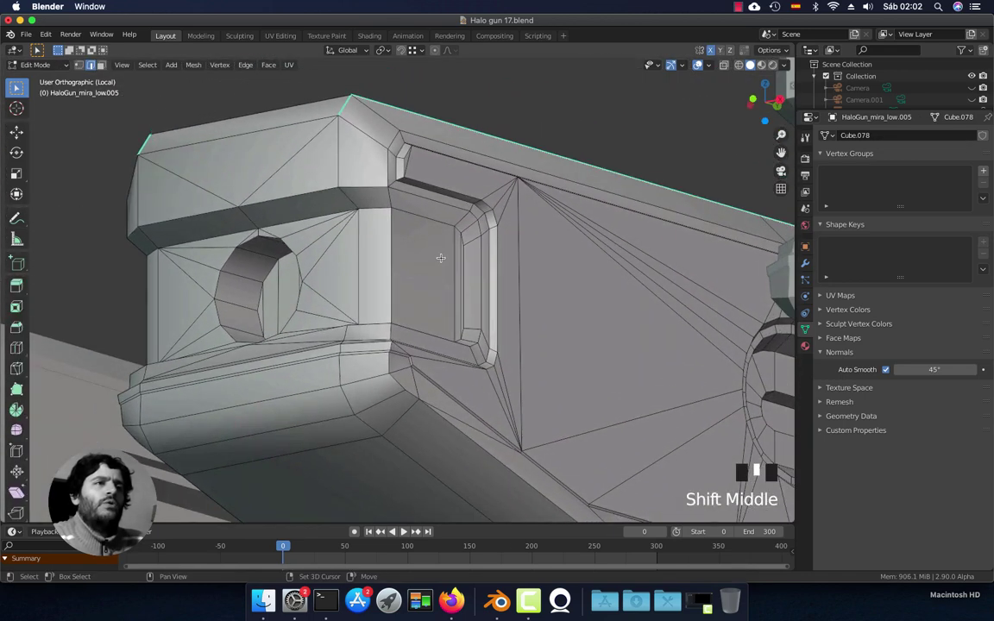
scroll(440, 257, up, 2)
key(2)
click(285, 99)
middle_drag(297, 142, 336, 173)
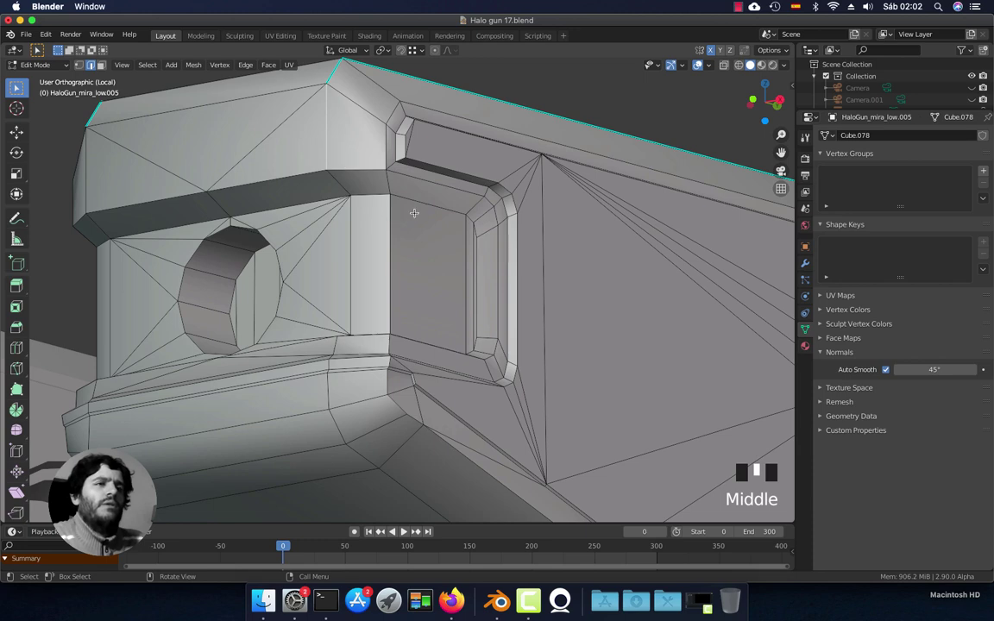
click(377, 182)
shift+click(422, 198)
alt+shift+click(476, 228)
middle_drag(476, 228, 426, 333)
alt+shift+click(429, 268)
alt+shift+click(426, 333)
middle_drag(349, 355, 385, 321)
shift+click(409, 277)
mouse_move(409, 277)
middle_down()
mouse_move(392, 194)
mouse_move(441, 216)
mouse_move(405, 255)
middle_up()
shift+click(392, 191)
shift+click(392, 191)
alt+shift+click(375, 155)
scroll(380, 164, down, 2)
scroll(397, 285, up, 4)
shift+click(387, 313)
shift+click(396, 333)
shift+click(390, 335)
right_click(443, 202)
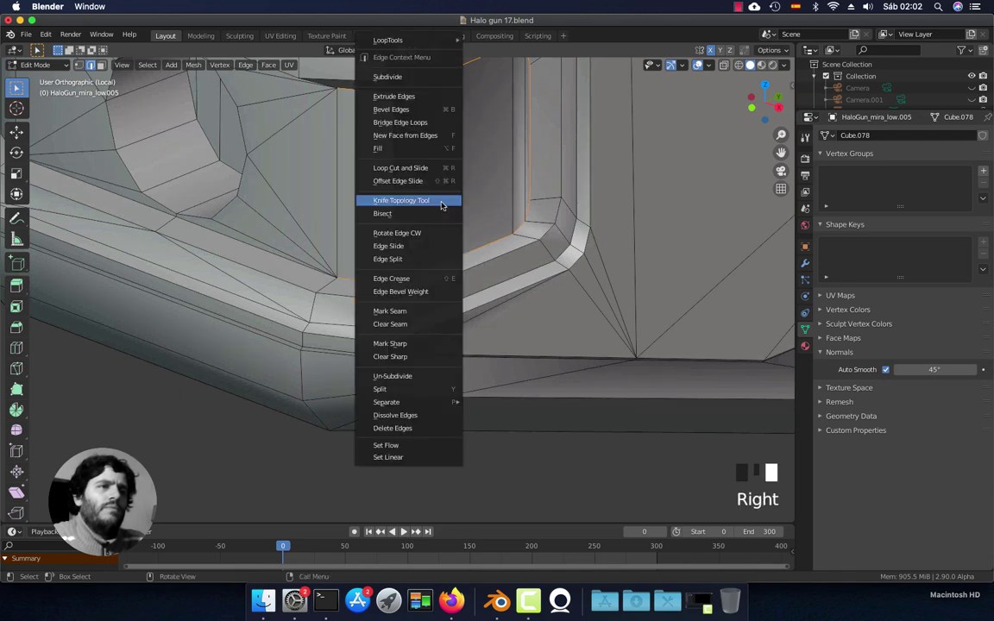
right_click(485, 220)
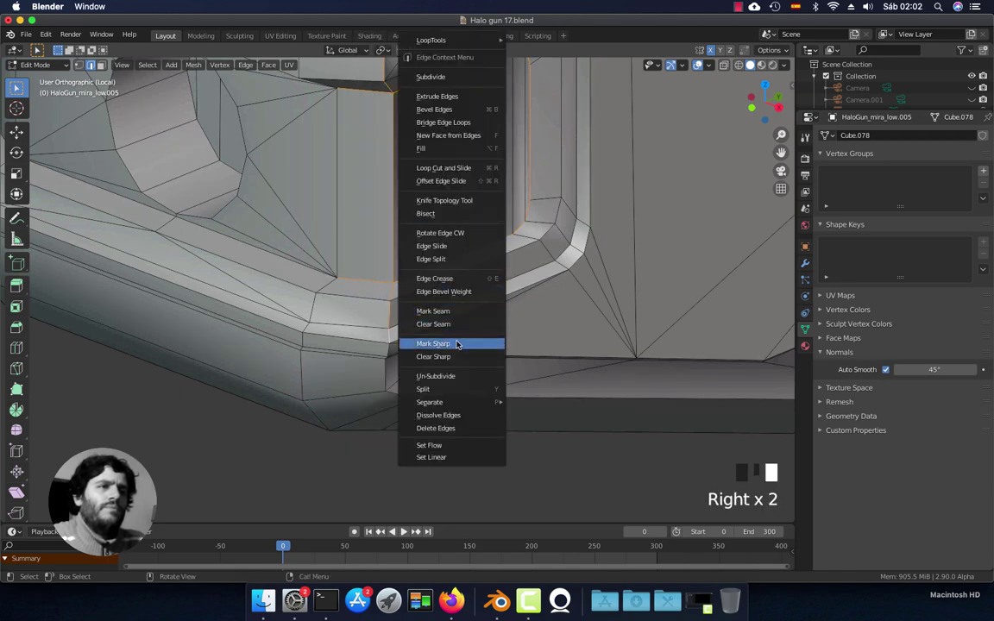
click(461, 343)
key(Tab)
Mark the next edge loop outward around the side recess as sharp and check the shading in Object Mode.
middle_drag(487, 283, 453, 277)
middle_drag(361, 243, 391, 348)
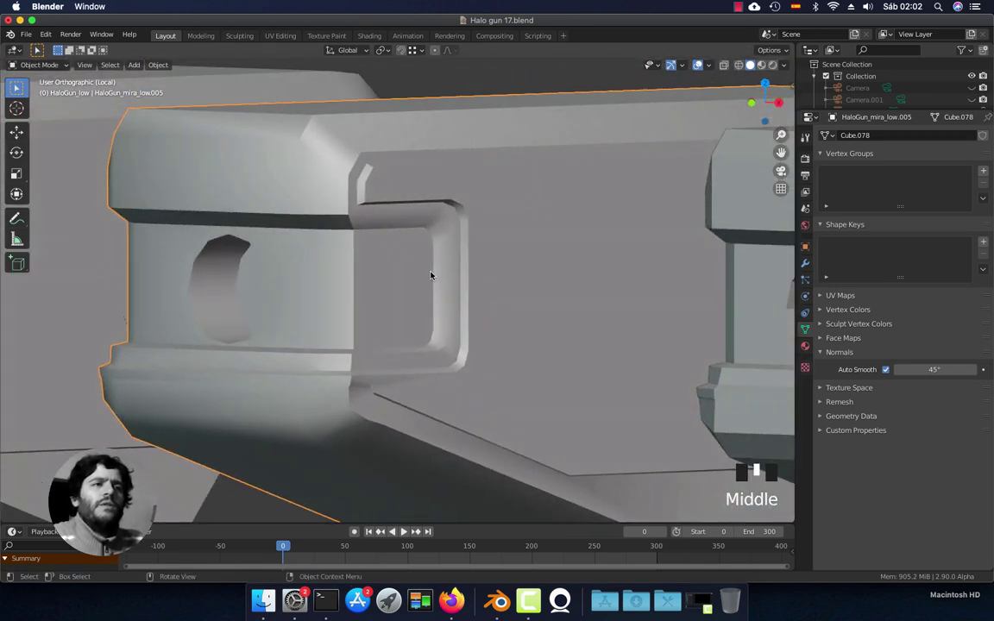
scroll(426, 258, up, 3)
mouse_move(453, 237)
middle_down()
mouse_move(437, 244)
mouse_move(432, 266)
mouse_move(478, 297)
mouse_move(460, 309)
mouse_move(457, 257)
middle_up()
key(Tab)
alt+click(457, 258)
shift+middle_drag(443, 355, 418, 293)
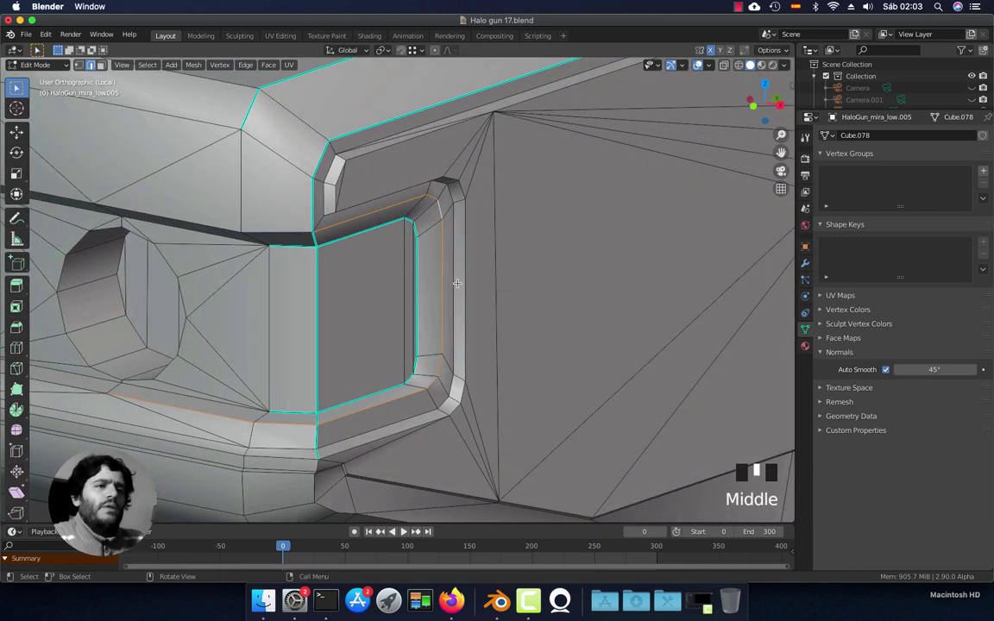
right_click(418, 293)
click(435, 312)
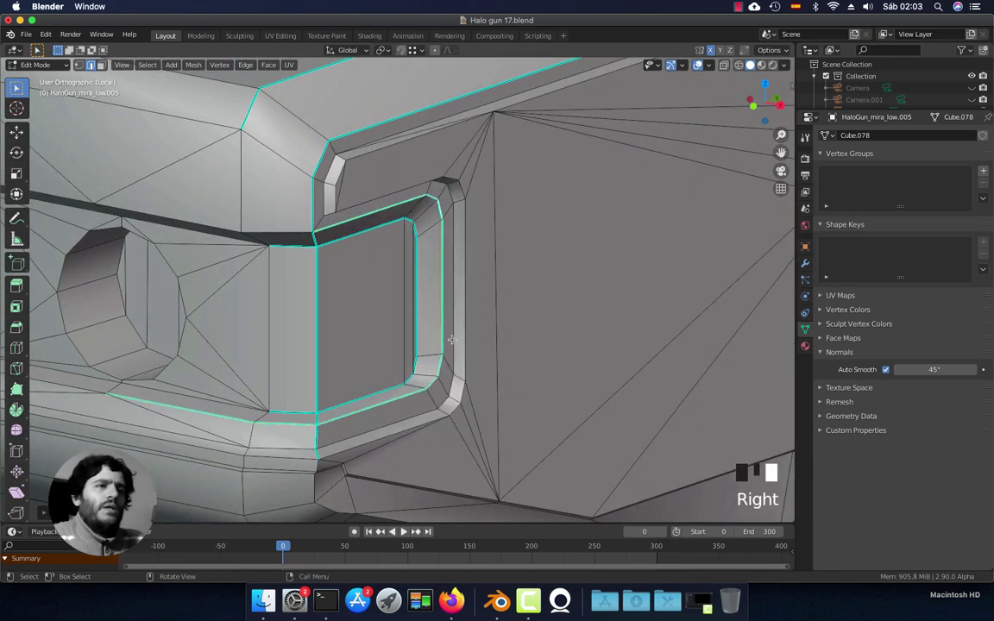
key(Tab)
scroll(444, 327, down, 4)
middle_drag(438, 334, 447, 269)
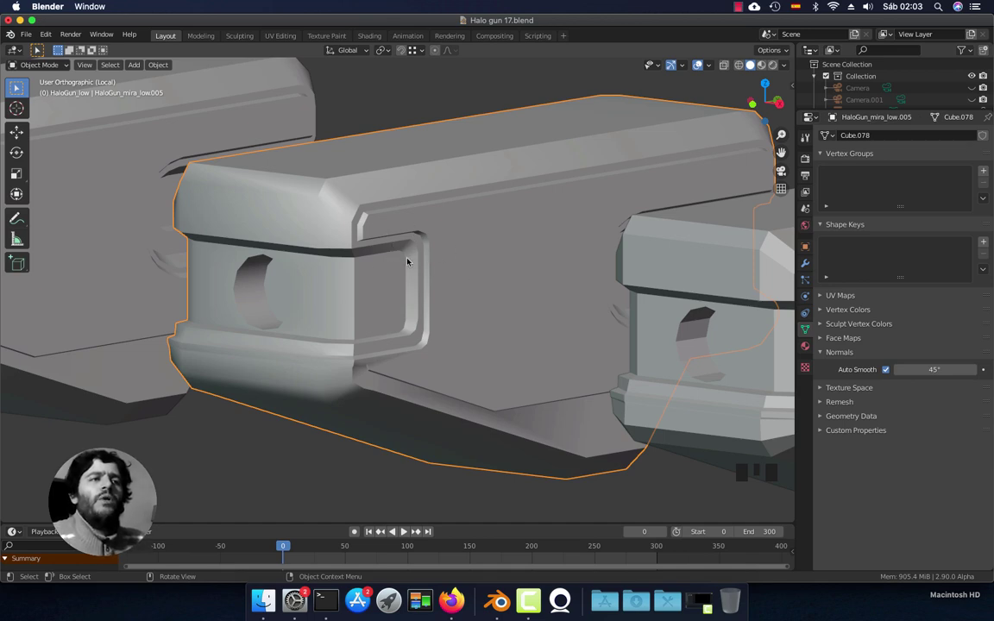
middle_drag(420, 281, 369, 337)
scroll(440, 319, down, 5)
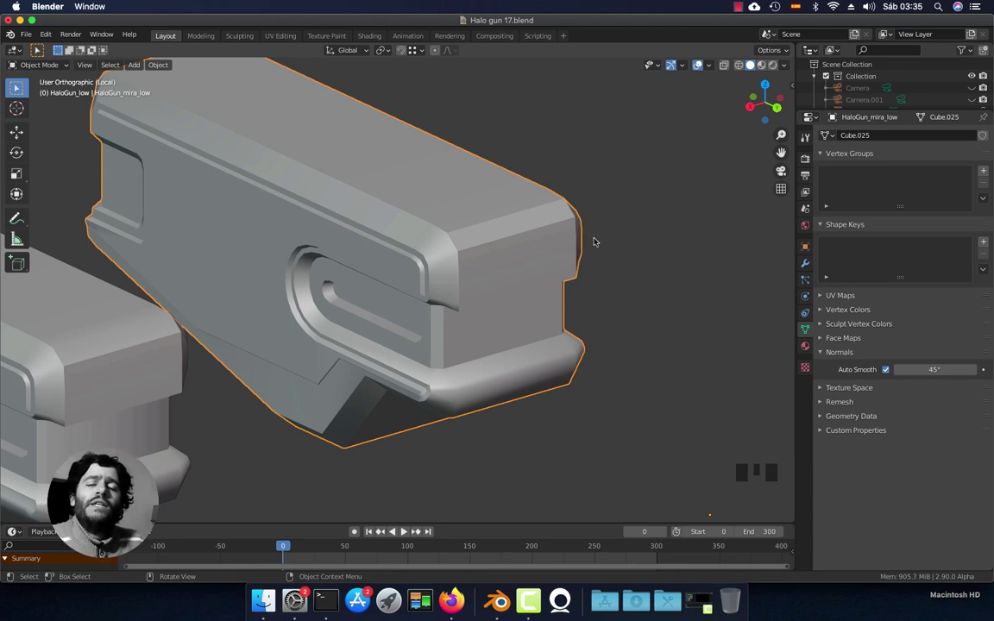
Enter Edit Mode on the original HaloGun_mira_low part and toggle the Sharp edge overlay off and back on.
key(Tab)
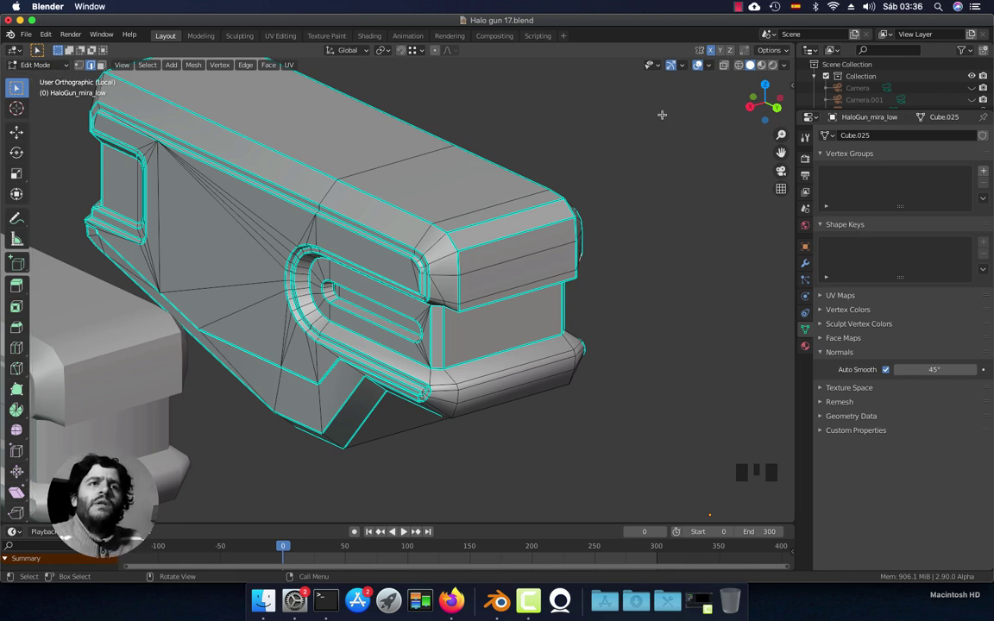
click(709, 69)
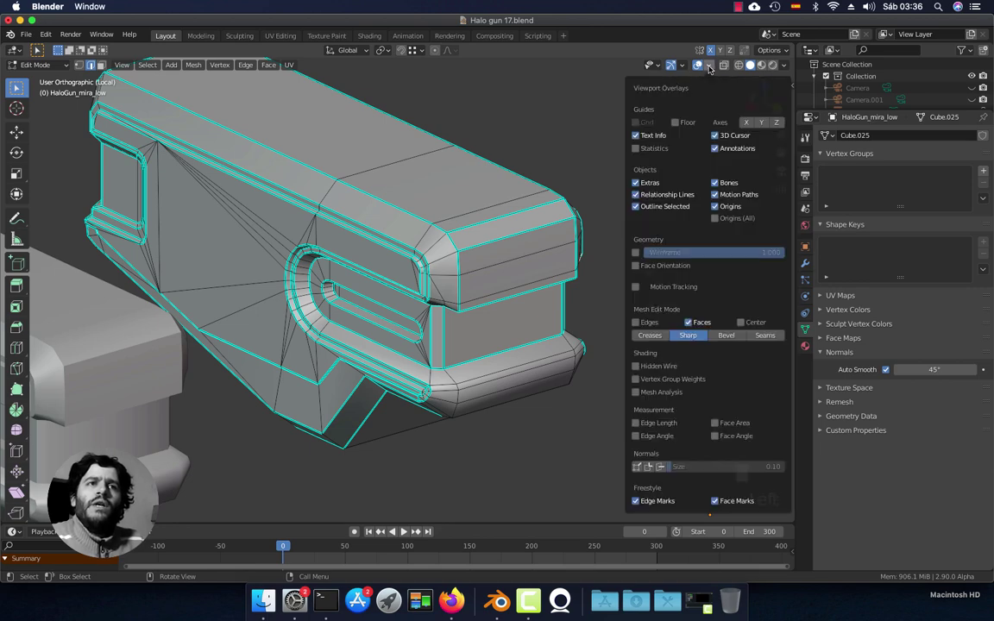
click(687, 336)
click(688, 335)
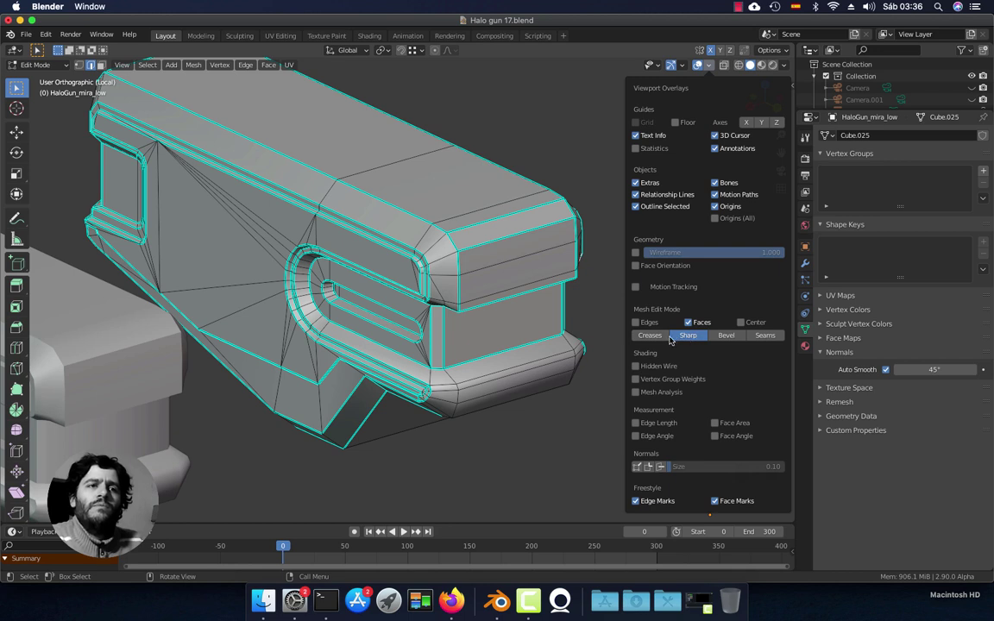
Toggle the Creases and Bevel edge overlays on and off, and enable the Seams overlay alongside Sharp.
click(655, 336)
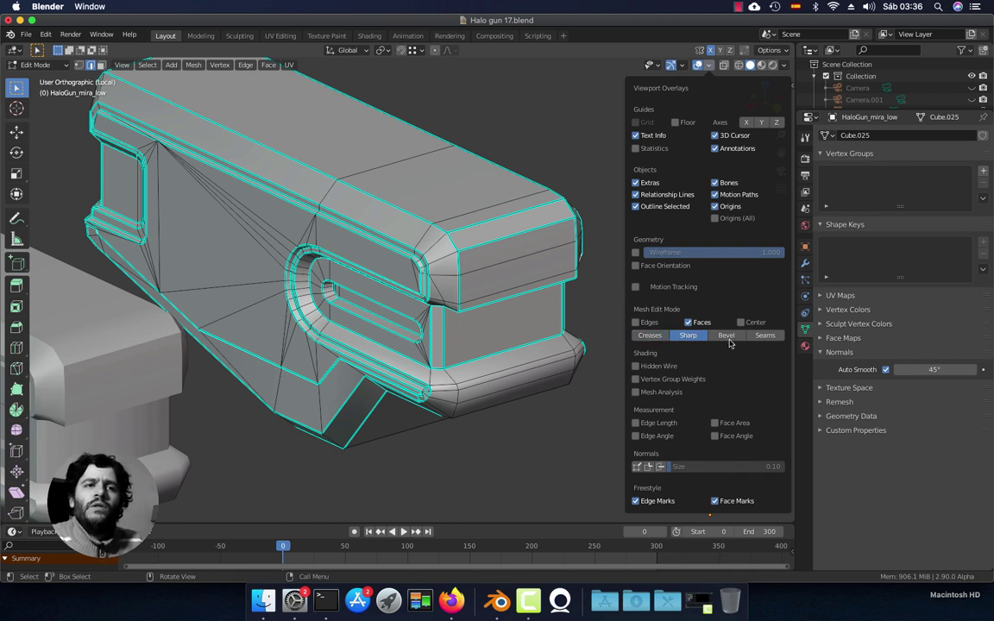
click(653, 338)
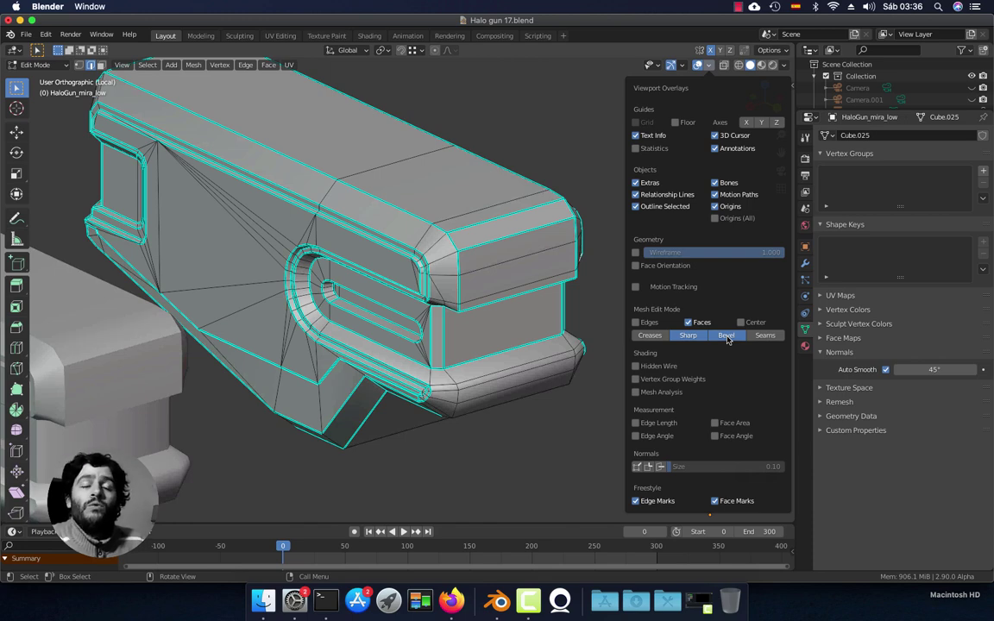
click(727, 337)
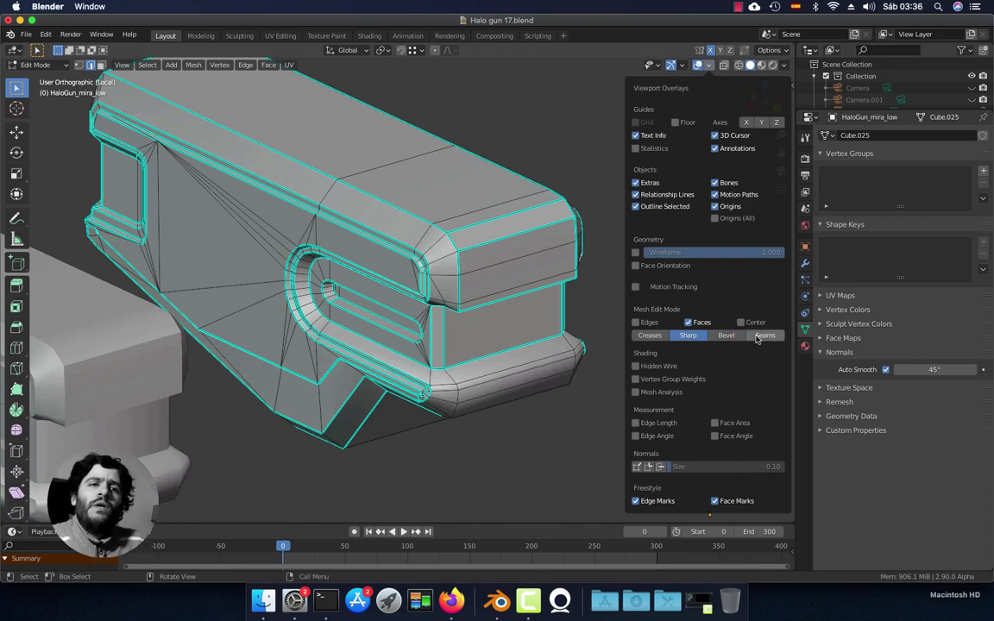
click(762, 337)
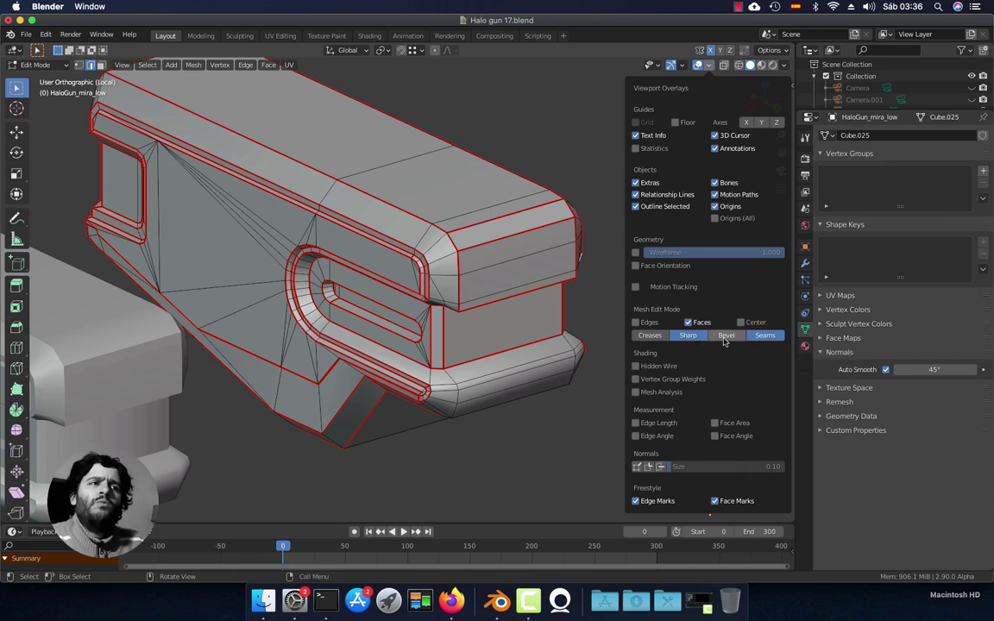
click(707, 64)
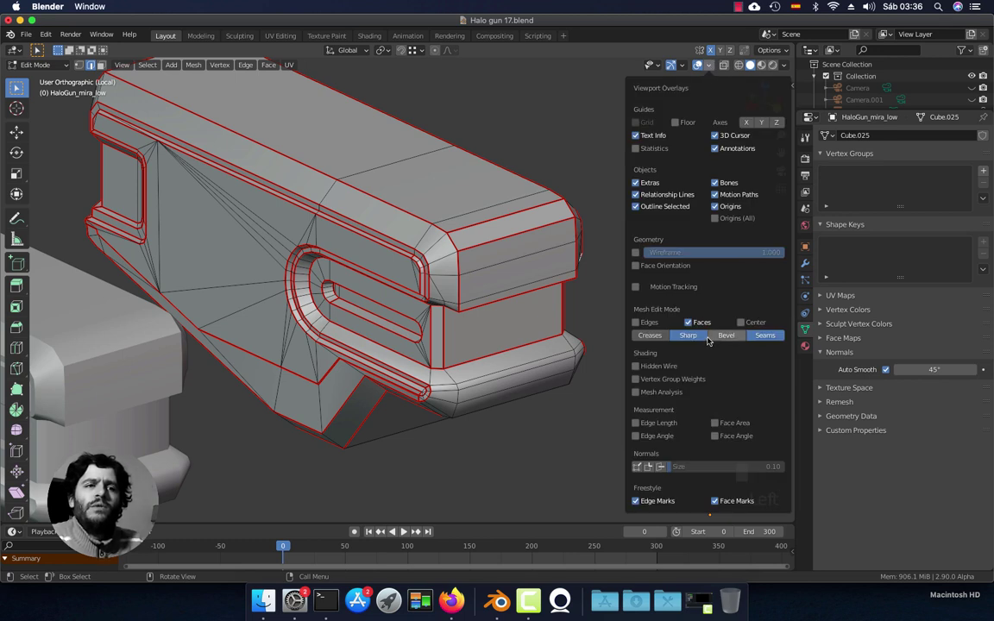